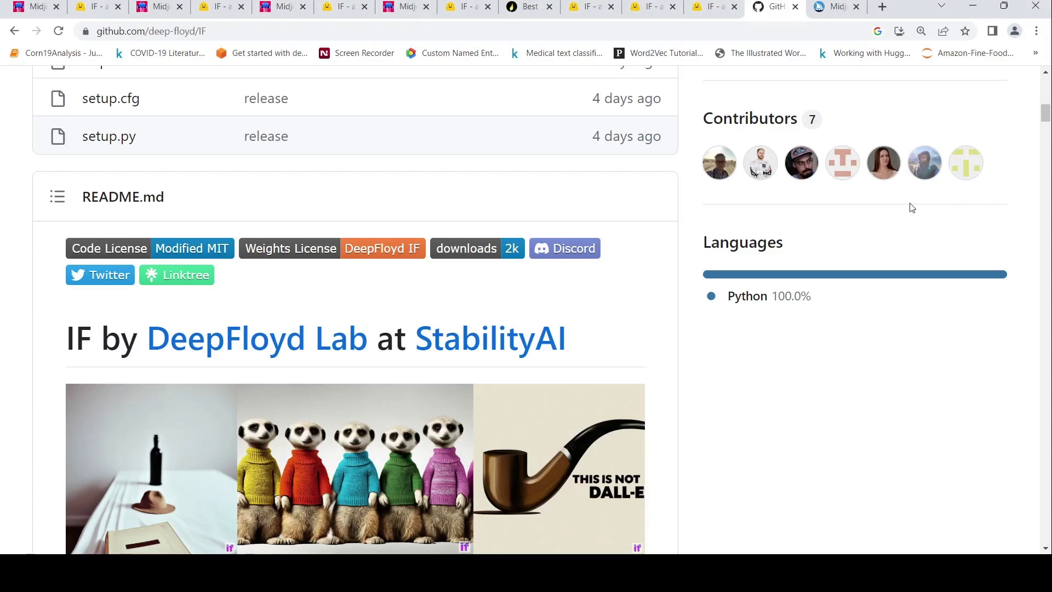
Step: Move from the Midjourney docs to the PromptHero space-suit astronaut prompt page
{"action": "left_click", "coordinate": [835, 12]}
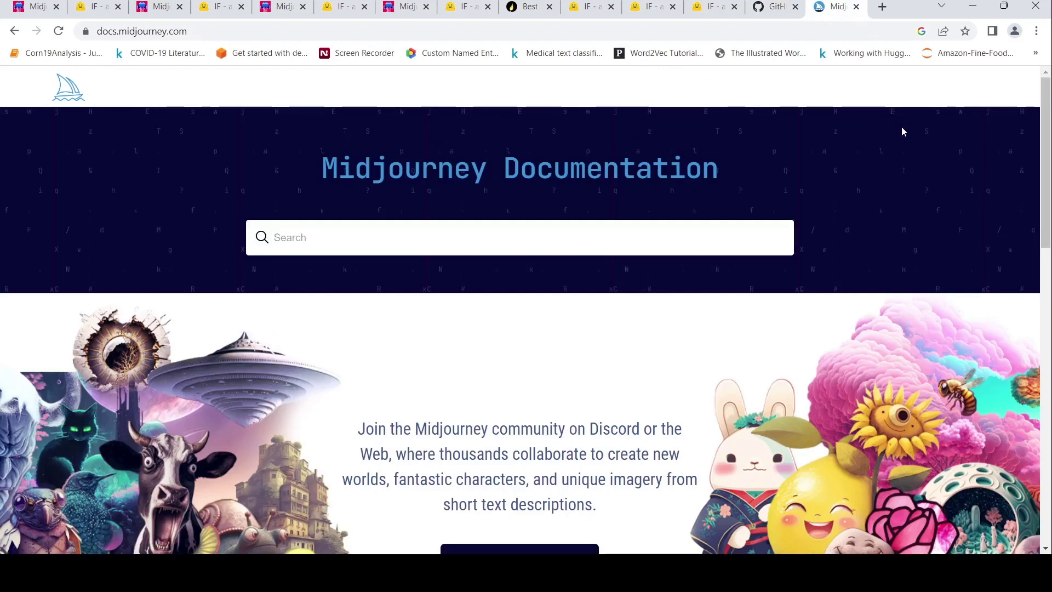
{"action": "left_click", "coordinate": [23, 12]}
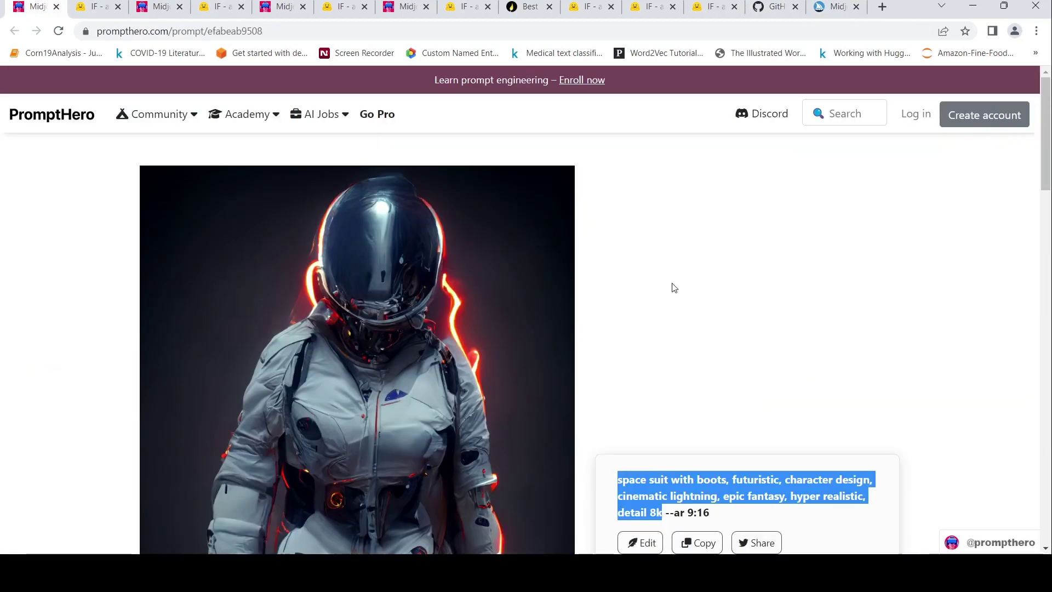
{"action": "scroll", "coordinate": [674, 288], "scroll_direction": "down", "scroll_amount": 3}
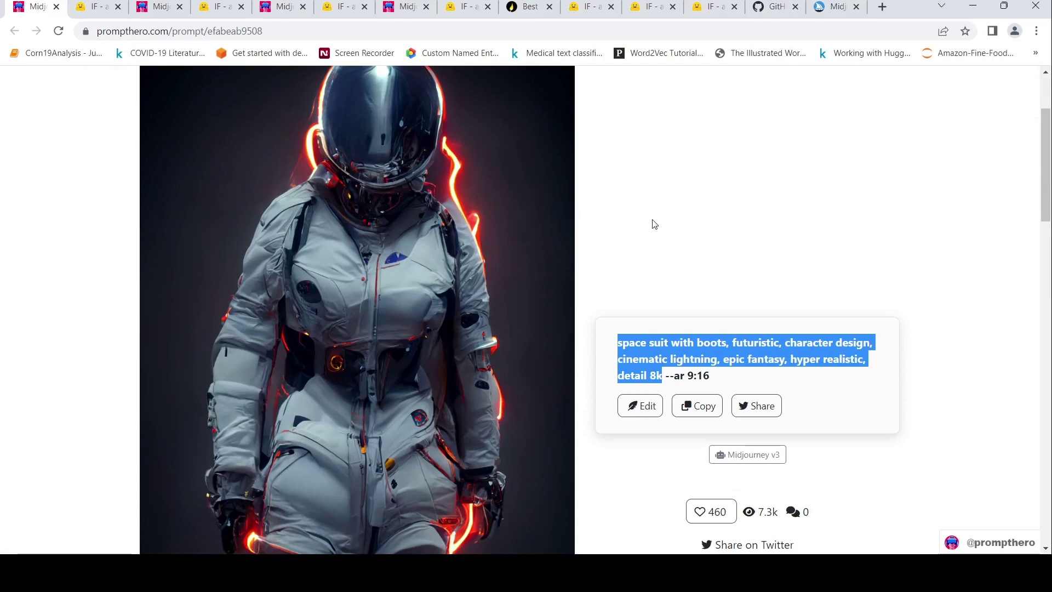
{"action": "scroll", "coordinate": [653, 224], "scroll_direction": "up", "scroll_amount": 3}
{"action": "scroll", "coordinate": [653, 224], "scroll_direction": "down", "scroll_amount": 3}
{"action": "scroll", "coordinate": [405, 330], "scroll_direction": "up", "scroll_amount": 3}
{"action": "scroll", "coordinate": [405, 330], "scroll_direction": "down", "scroll_amount": 5}
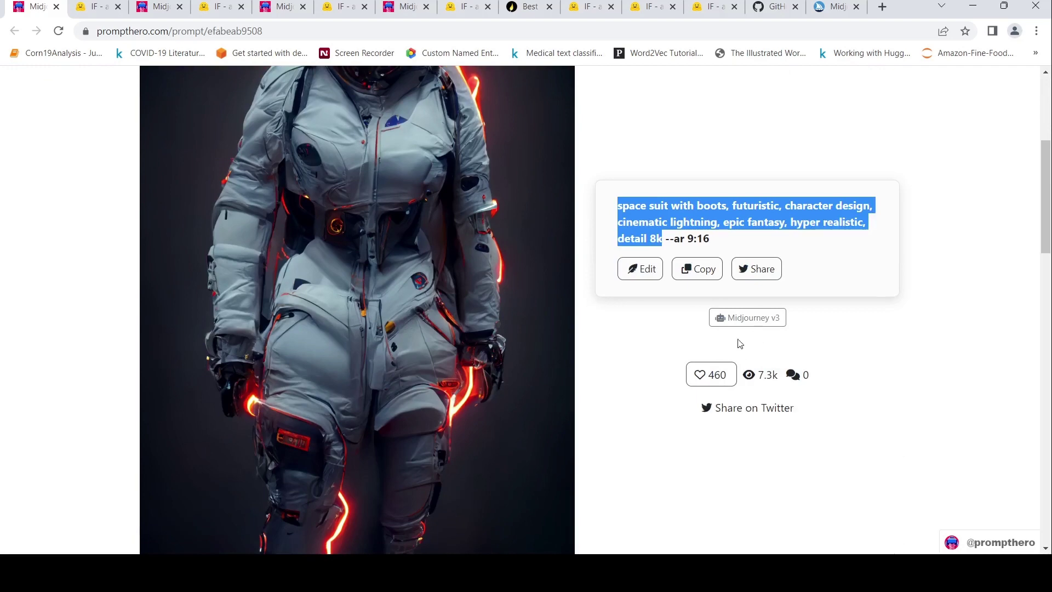
{"action": "scroll", "coordinate": [254, 317], "scroll_direction": "up", "scroll_amount": 5}
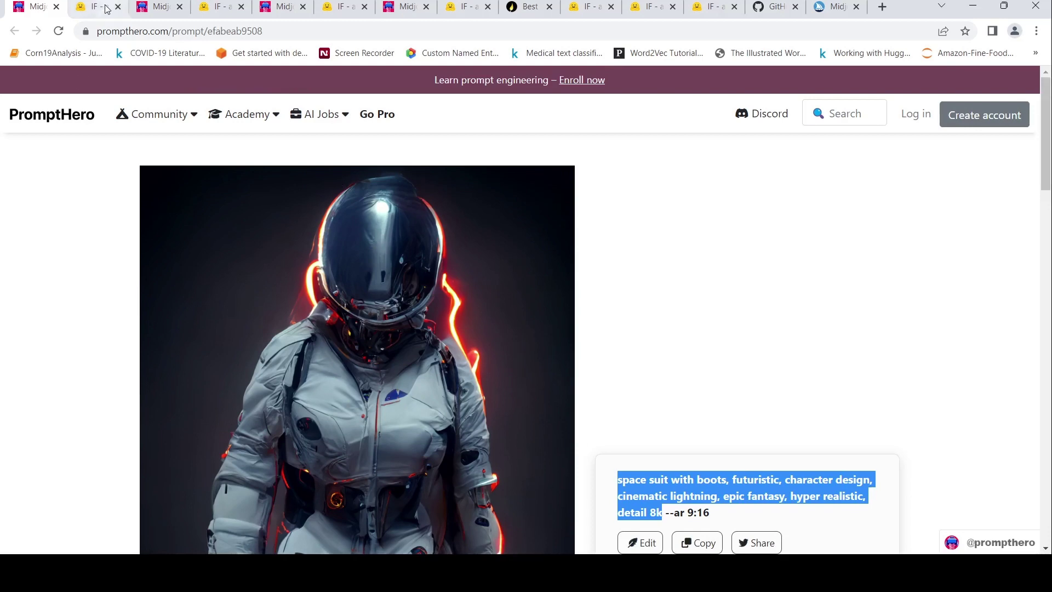
Step: View DeepFloyd IF's astronaut image generated from the space-suit prompt
{"action": "left_click", "coordinate": [87, 12]}
{"action": "scroll", "coordinate": [416, 265], "scroll_direction": "up", "scroll_amount": 5}
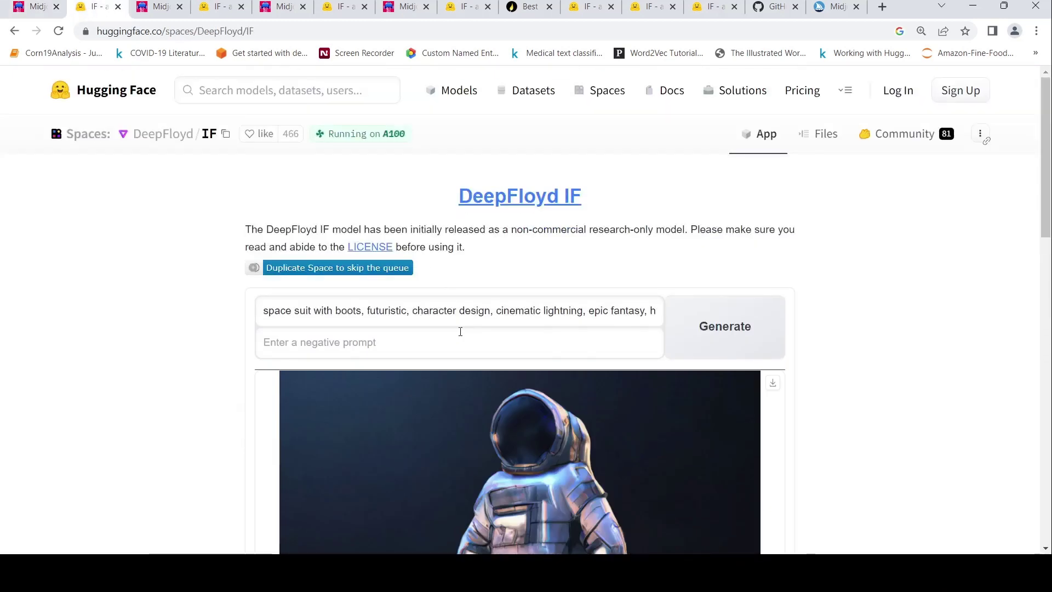
{"action": "scroll", "coordinate": [460, 331], "scroll_direction": "down", "scroll_amount": 4}
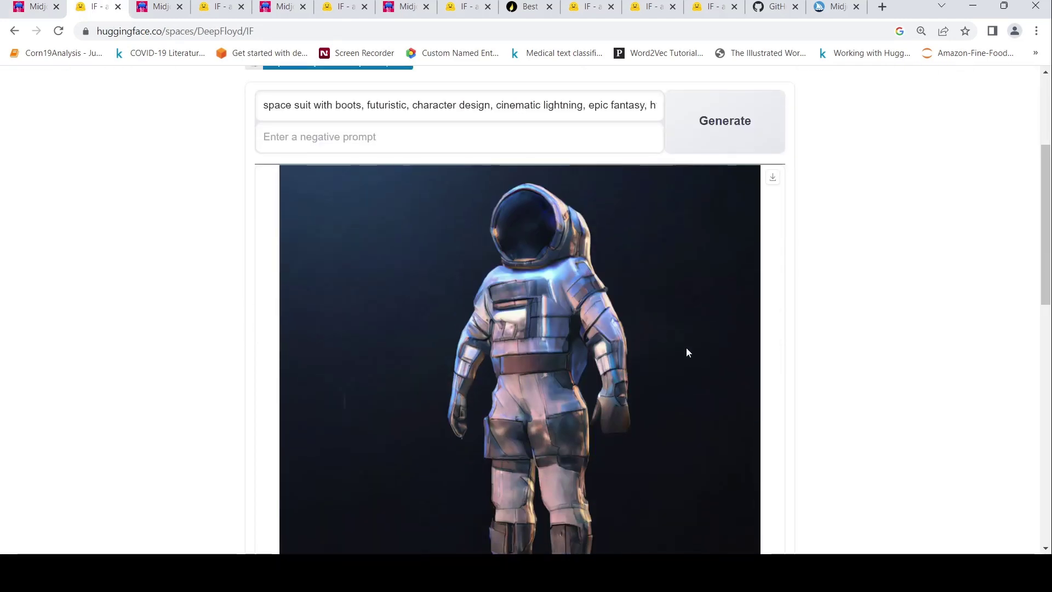
{"action": "scroll", "coordinate": [591, 347], "scroll_direction": "down", "scroll_amount": 5}
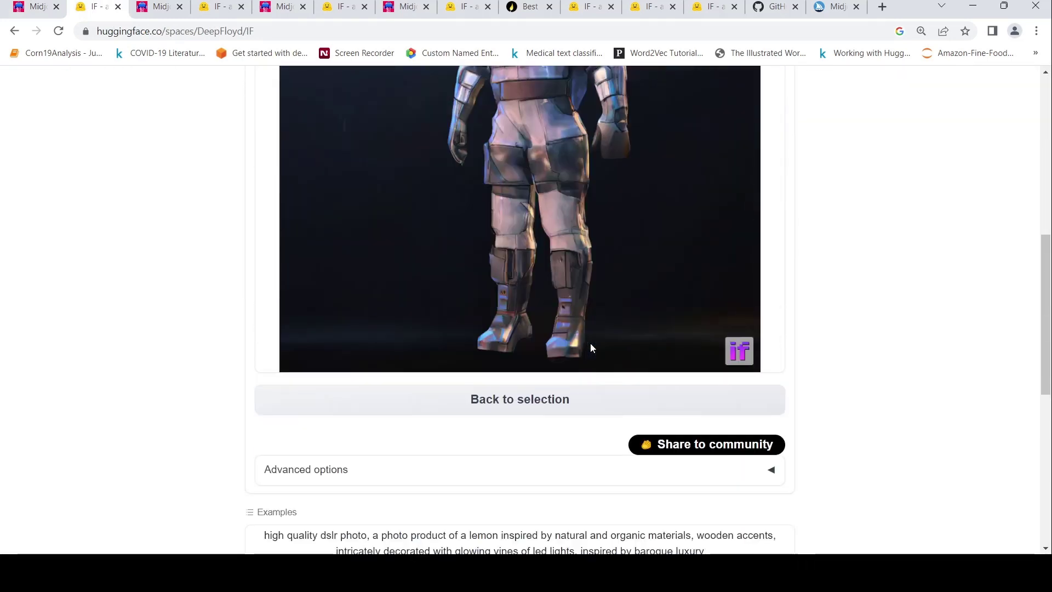
{"action": "scroll", "coordinate": [590, 343], "scroll_direction": "up", "scroll_amount": 6}
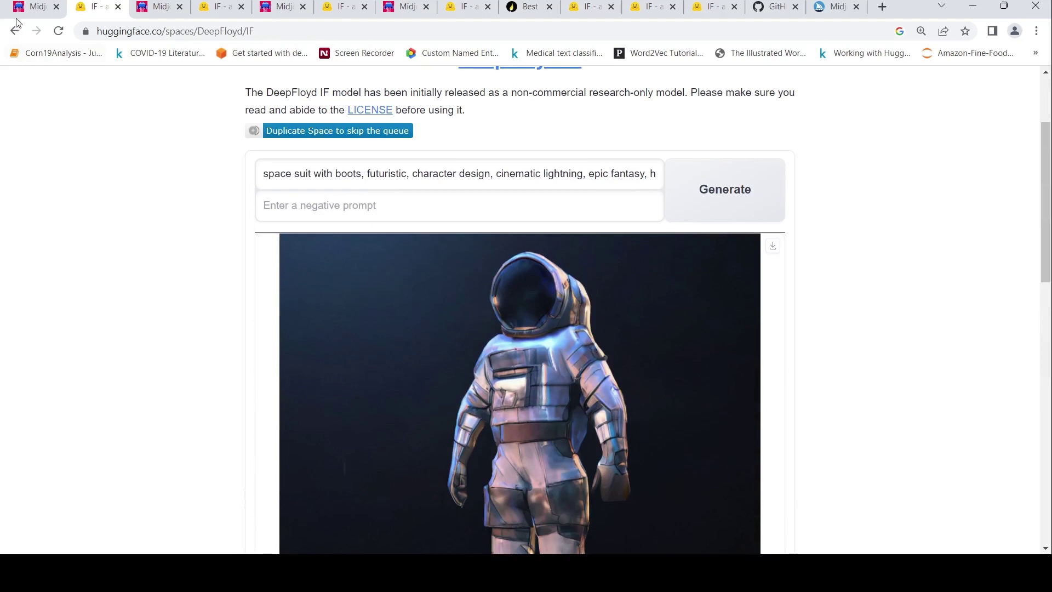
Step: Compare it against the PromptHero space-suit original, then review the IF result again
{"action": "left_click", "coordinate": [30, 6]}
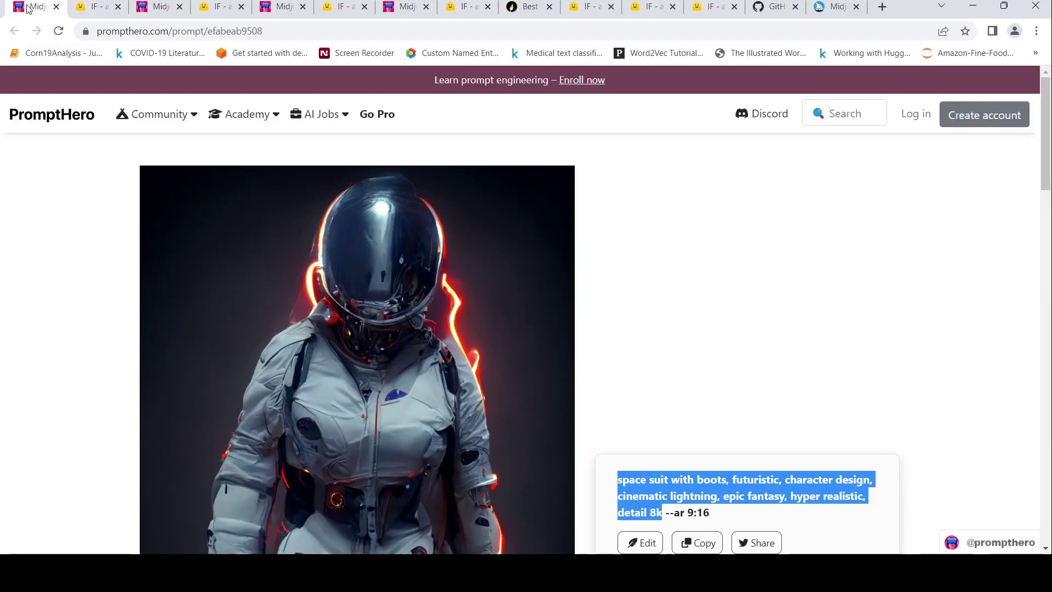
{"action": "left_click", "coordinate": [91, 8]}
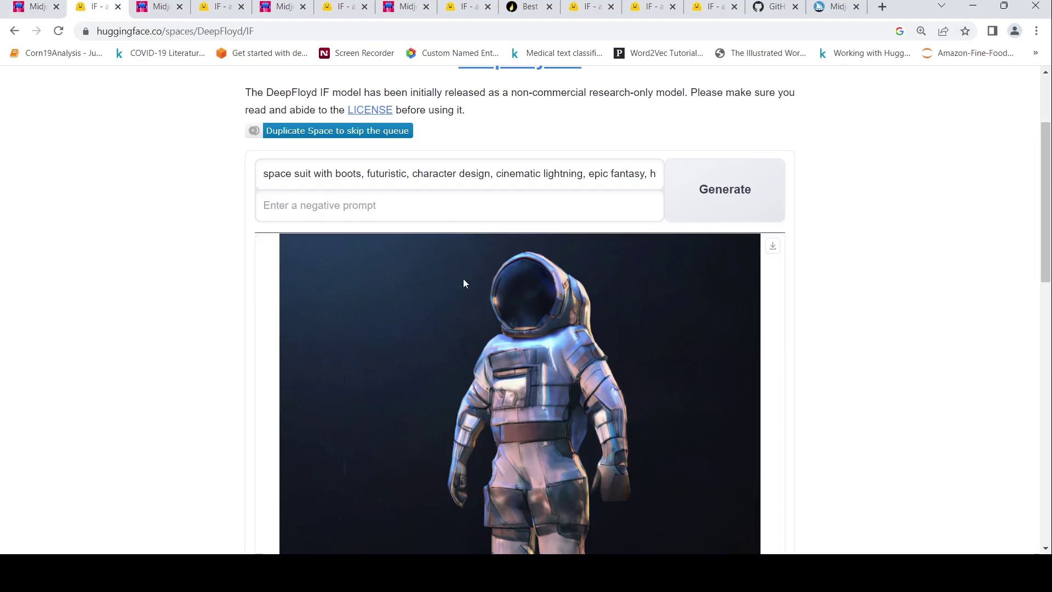
{"action": "scroll", "coordinate": [462, 278], "scroll_direction": "down", "scroll_amount": 3}
{"action": "scroll", "coordinate": [463, 278], "scroll_direction": "up", "scroll_amount": 5}
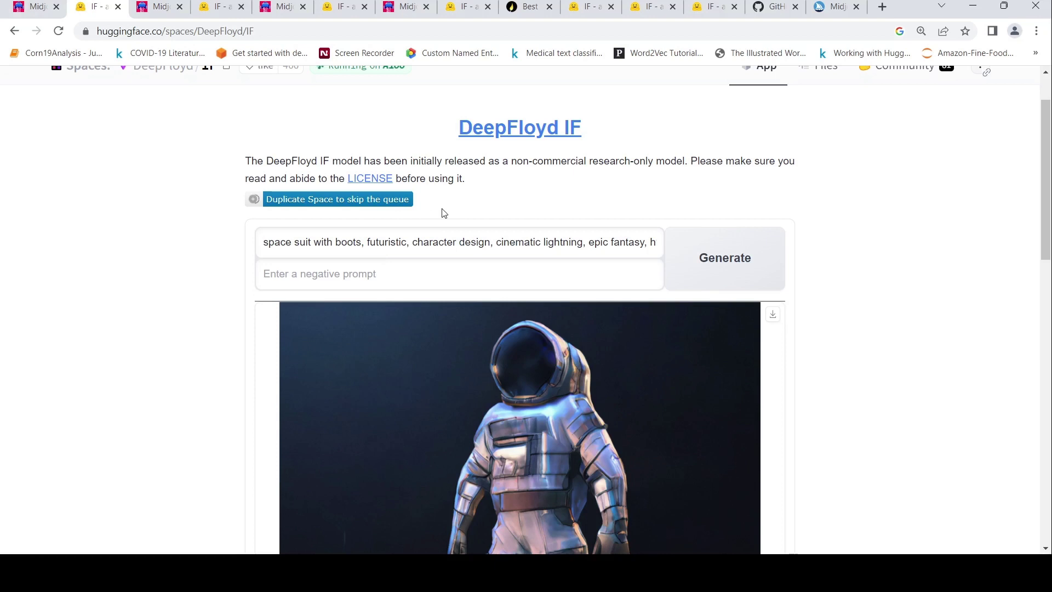
{"action": "scroll", "coordinate": [444, 213], "scroll_direction": "down", "scroll_amount": 3}
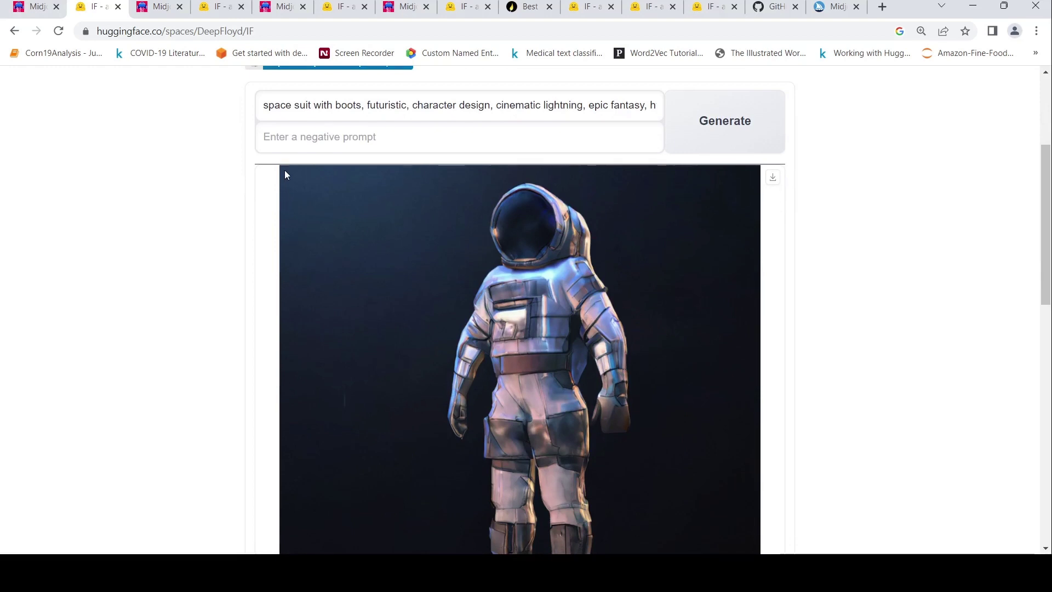
Step: Read PromptHero's old warrior chief portrait prompt with blue-on-red face paint
{"action": "left_click", "coordinate": [154, 8]}
{"action": "scroll", "coordinate": [563, 214], "scroll_direction": "up", "scroll_amount": 3}
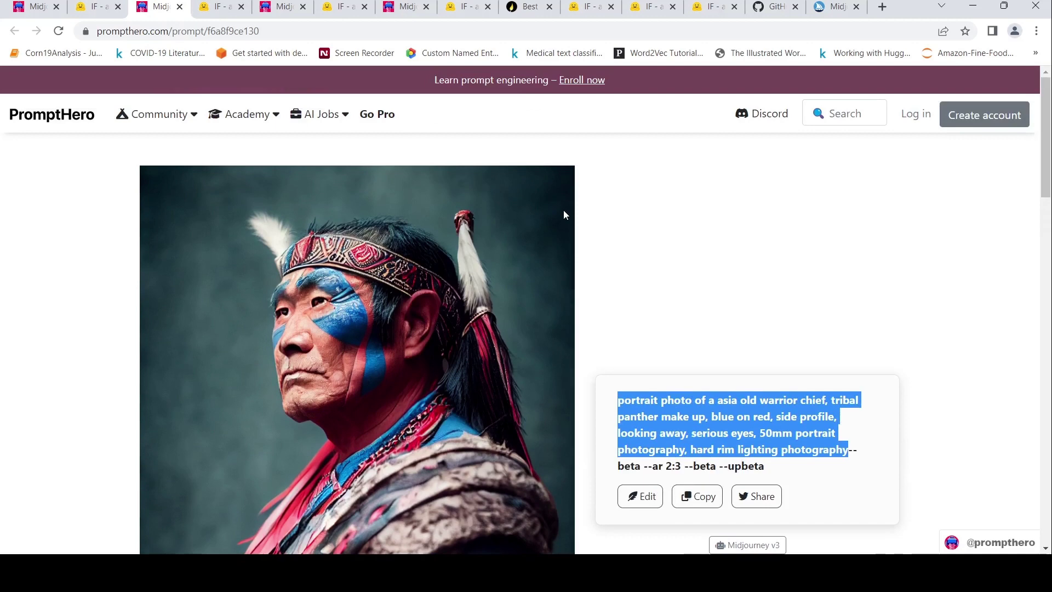
{"action": "scroll", "coordinate": [563, 213], "scroll_direction": "down", "scroll_amount": 3}
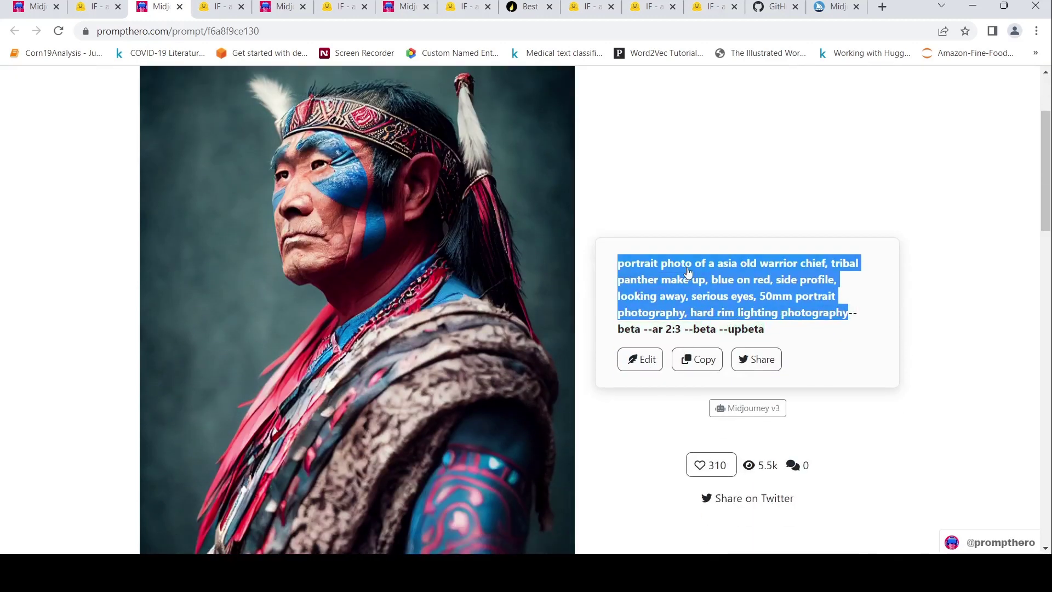
{"action": "left_click", "coordinate": [888, 303]}
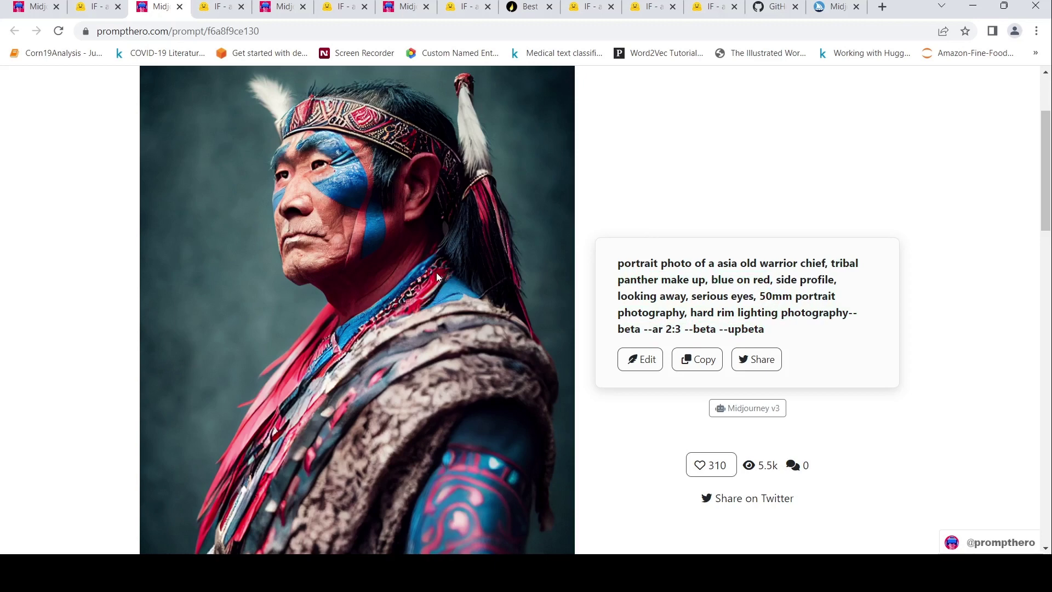
{"action": "scroll", "coordinate": [436, 271], "scroll_direction": "down", "scroll_amount": 3}
{"action": "scroll", "coordinate": [436, 272], "scroll_direction": "up", "scroll_amount": 5}
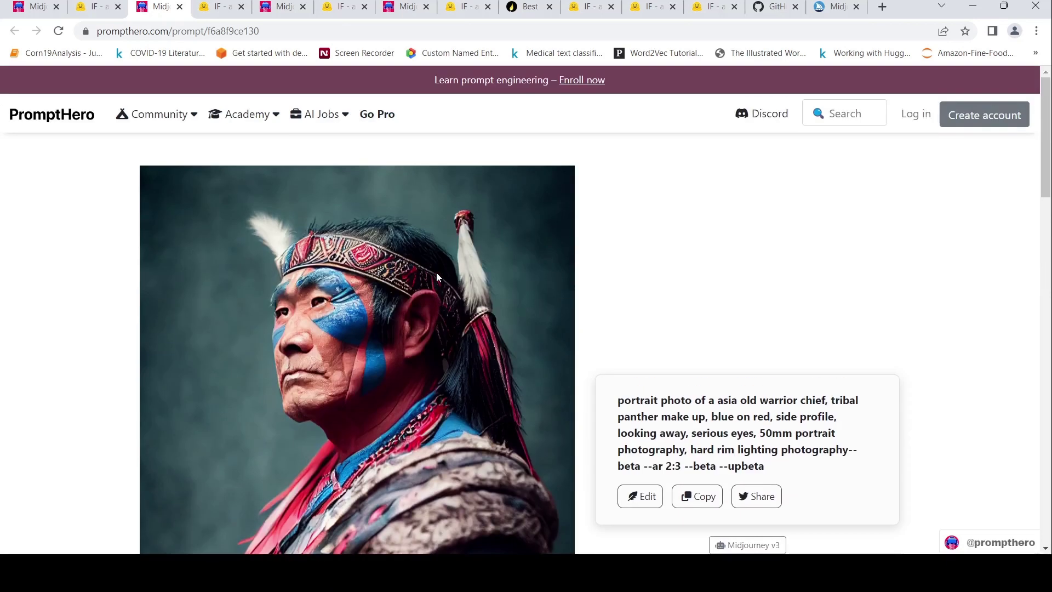
{"action": "scroll", "coordinate": [432, 272], "scroll_direction": "down", "scroll_amount": 3}
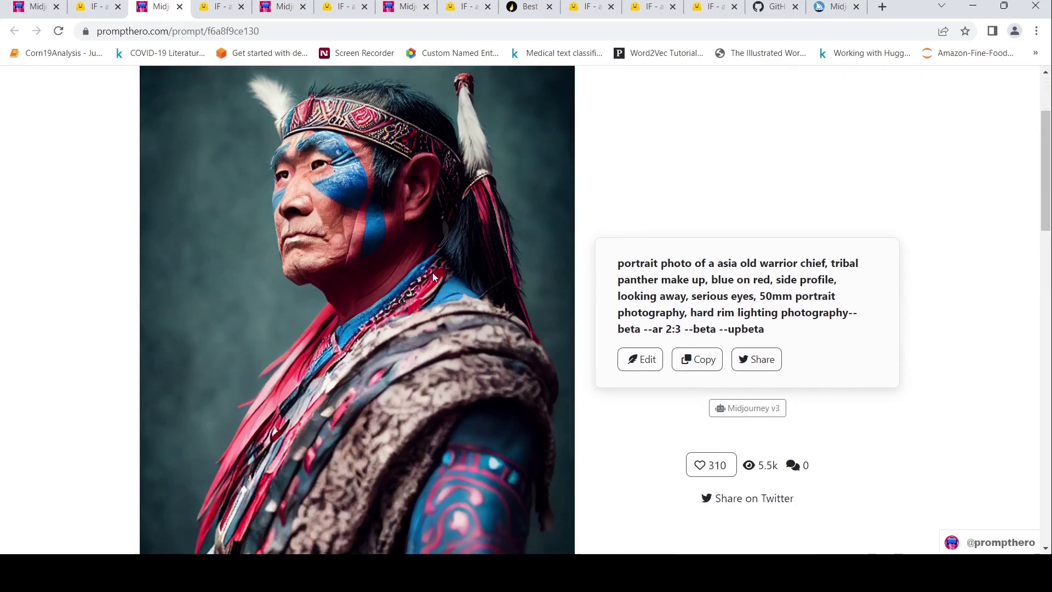
Step: Review DeepFloyd IF's blue-painted side-profile warrior portrait generated from the chief prompt
{"action": "left_click", "coordinate": [211, 8]}
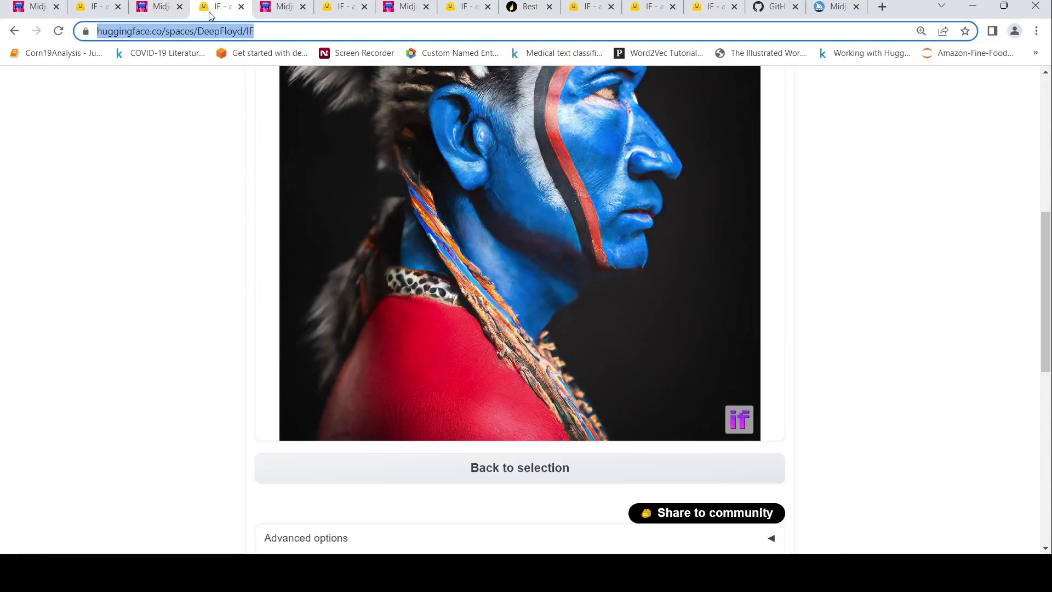
{"action": "scroll", "coordinate": [524, 277], "scroll_direction": "up", "scroll_amount": 5}
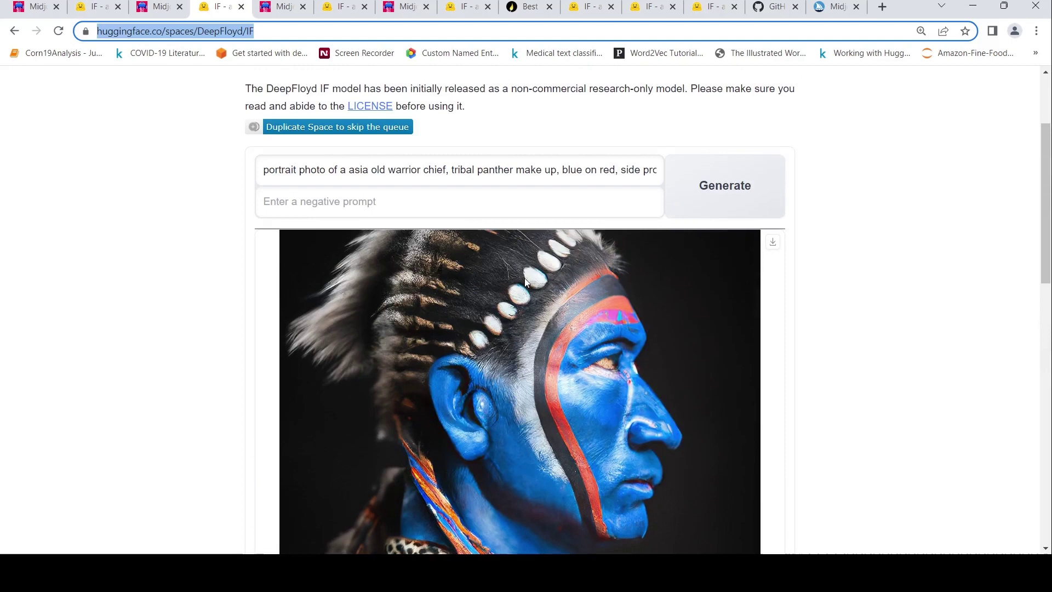
{"action": "scroll", "coordinate": [524, 278], "scroll_direction": "down", "scroll_amount": 3}
{"action": "scroll", "coordinate": [526, 282], "scroll_direction": "up", "scroll_amount": 5}
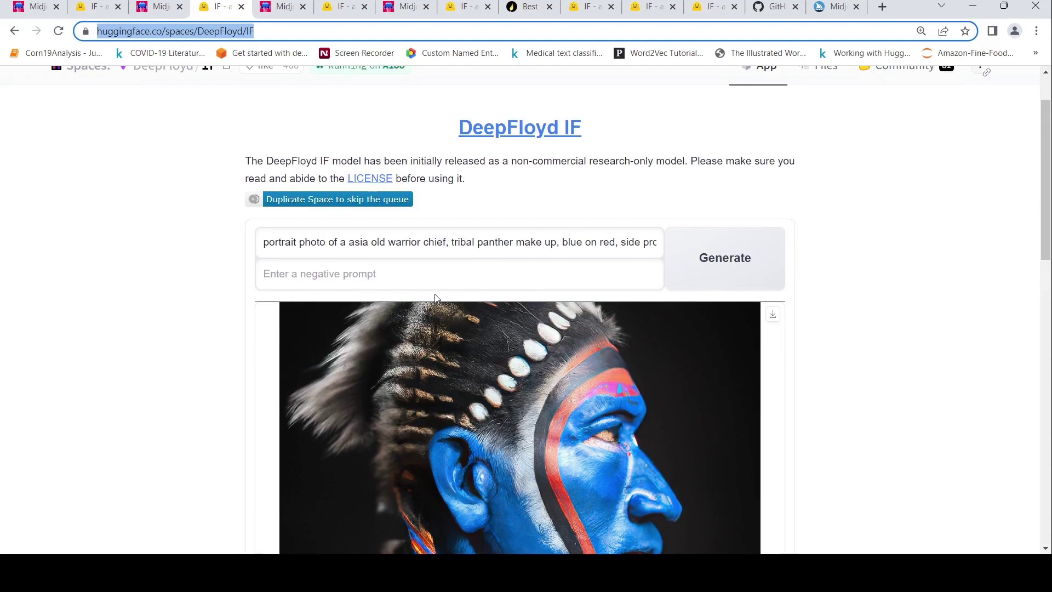
{"action": "scroll", "coordinate": [435, 295], "scroll_direction": "down", "scroll_amount": 3}
{"action": "scroll", "coordinate": [435, 294], "scroll_direction": "down", "scroll_amount": 4}
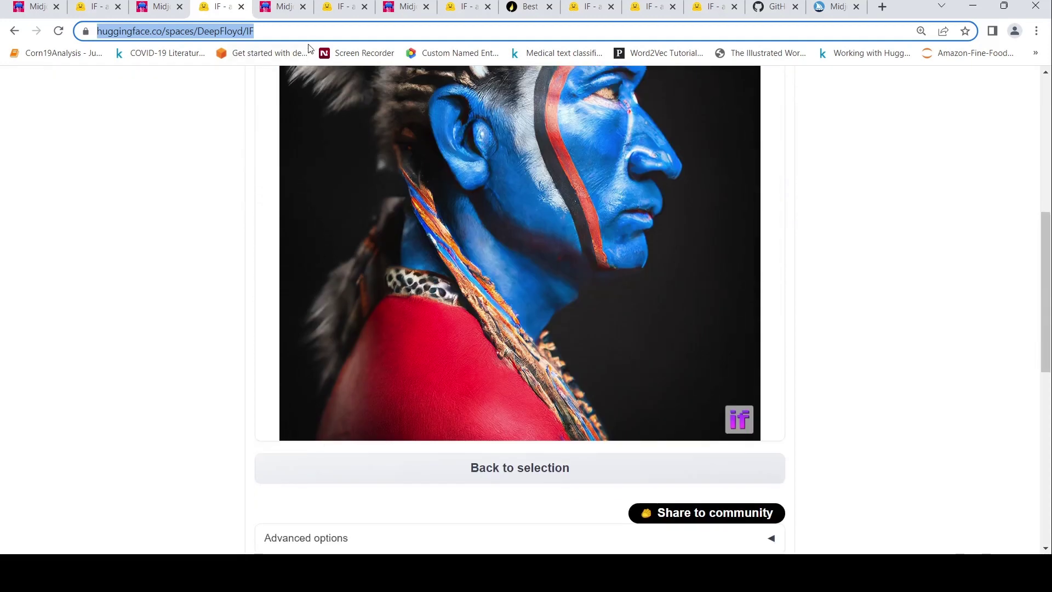
Step: Show PromptHero's Midjourney v3 neon archangel prompt with six-winged purple-blue armor
{"action": "left_click", "coordinate": [282, 8]}
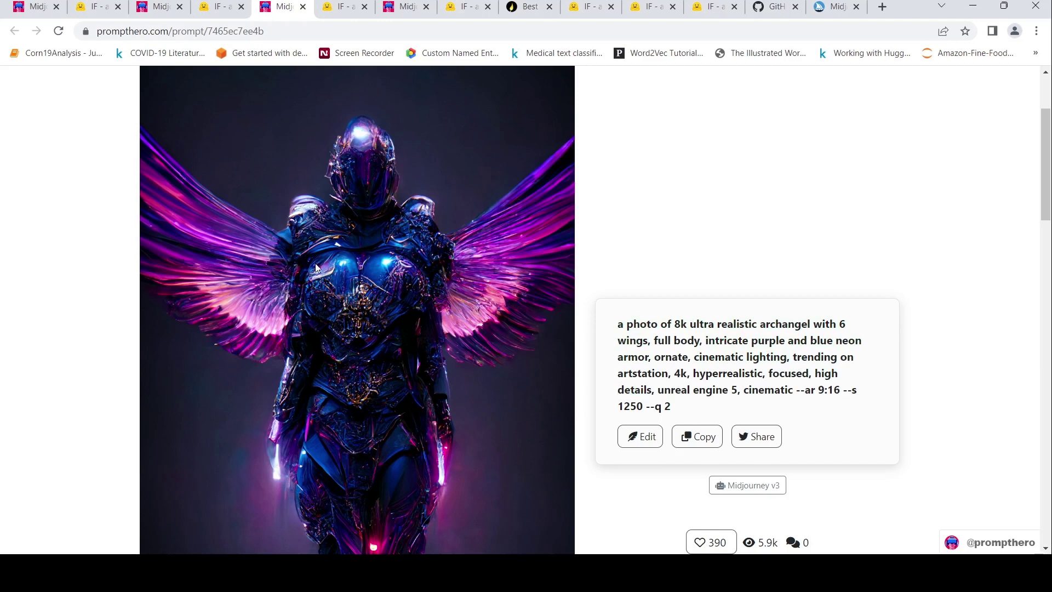
Step: View DeepFloyd IF's glowing-winged archangel, then compare with the PromptHero original
{"action": "left_click", "coordinate": [341, 7]}
{"action": "scroll", "coordinate": [704, 319], "scroll_direction": "up", "scroll_amount": 5}
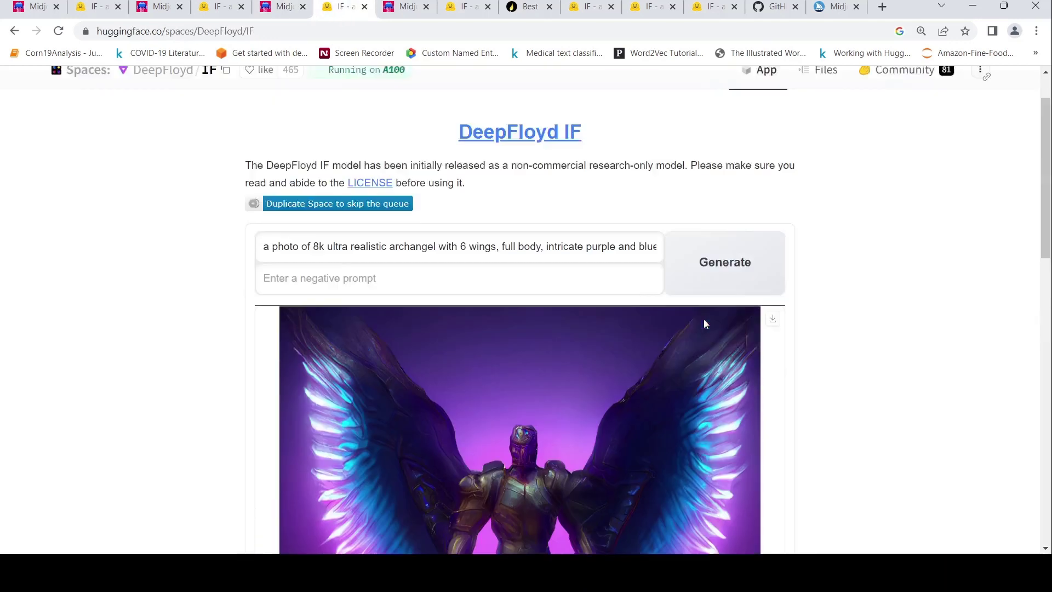
{"action": "scroll", "coordinate": [705, 323], "scroll_direction": "down", "scroll_amount": 5}
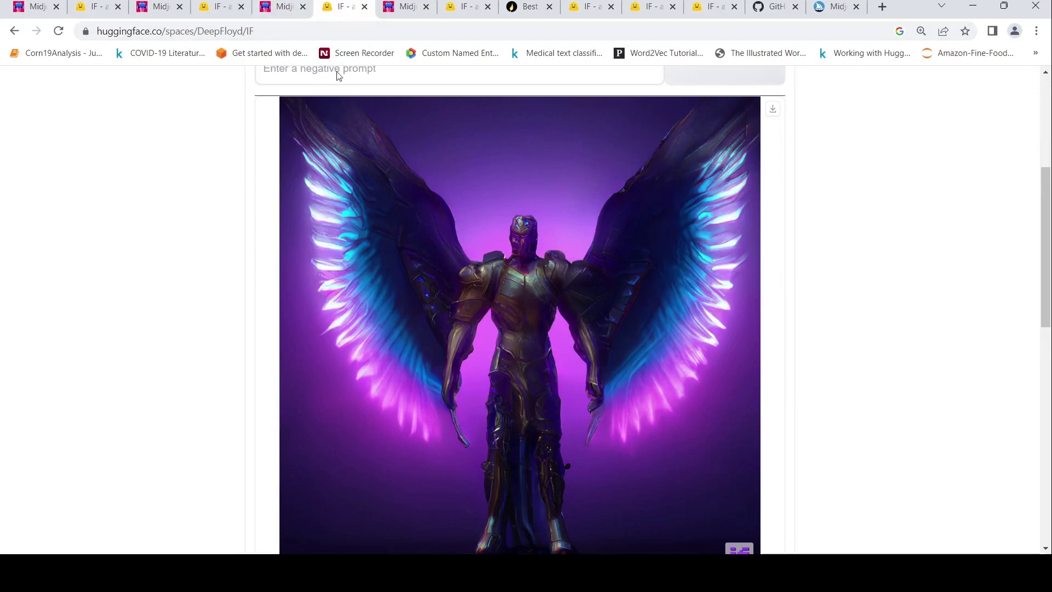
{"action": "left_click", "coordinate": [291, 8]}
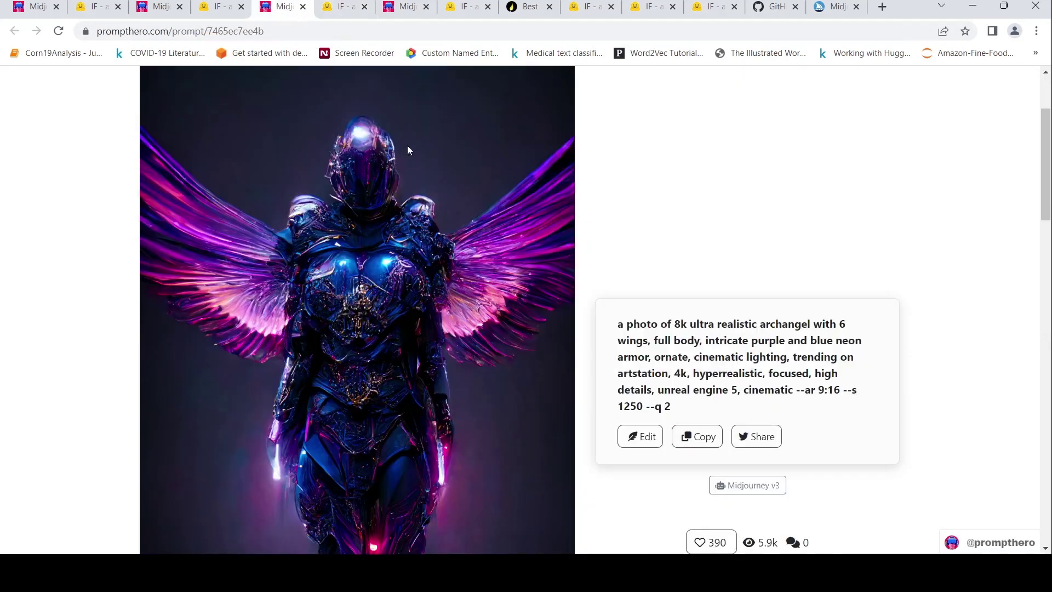
Step: Read PromptHero's aerial fish-tank tower in New York City prompt and image
{"action": "left_click", "coordinate": [410, 8]}
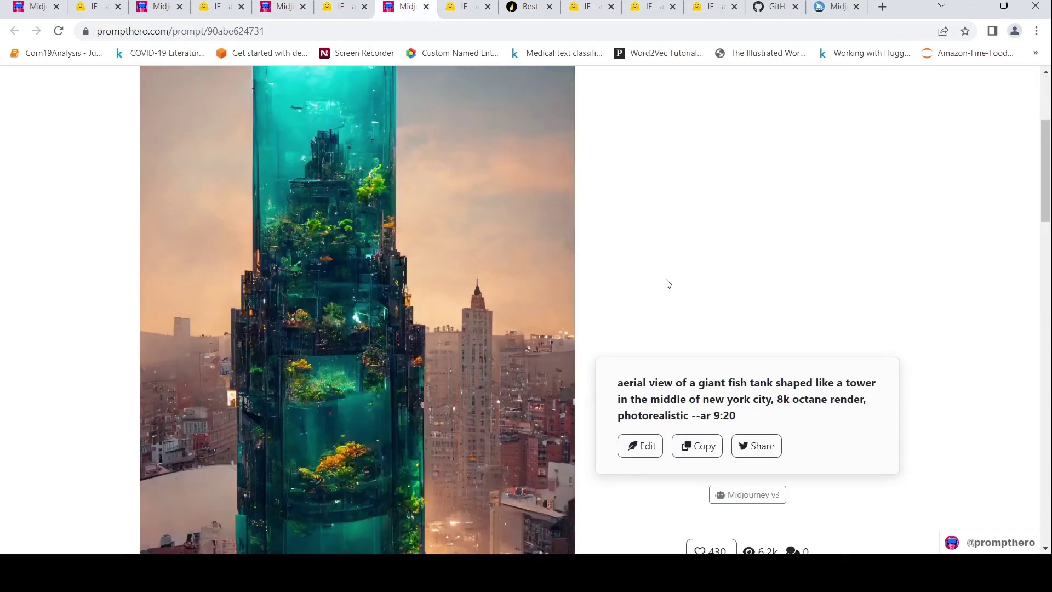
{"action": "left_click_drag", "start_coordinate": [618, 383], "coordinate": [699, 388]}
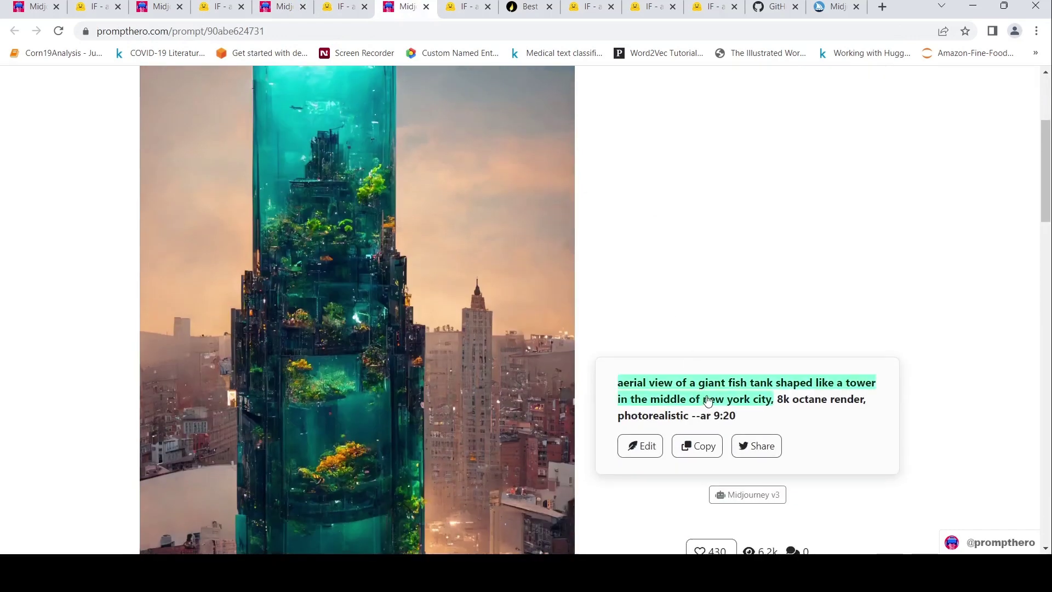
{"action": "left_click", "coordinate": [806, 419]}
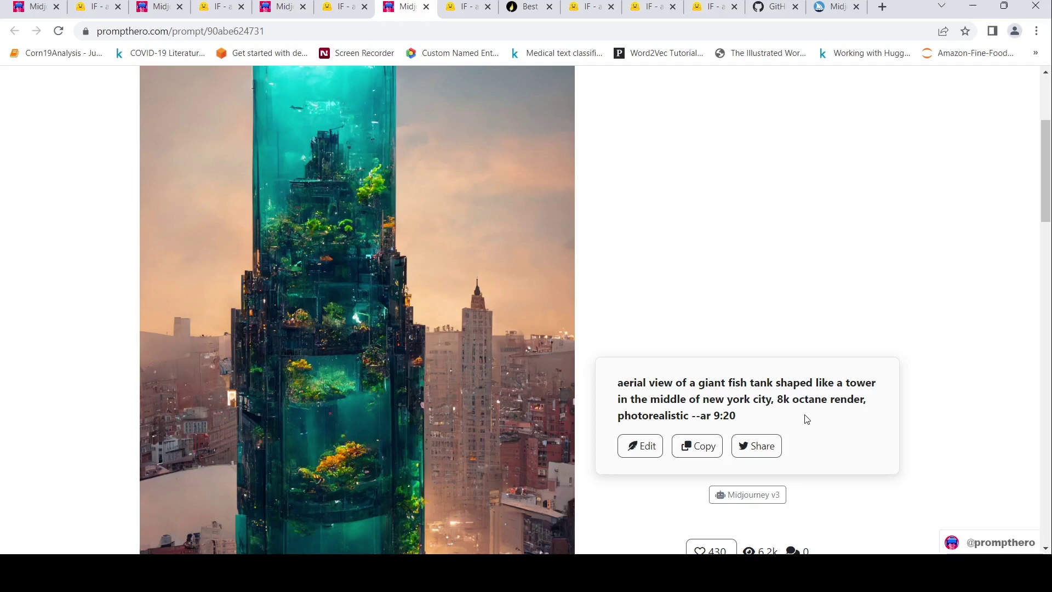
{"action": "left_click_drag", "start_coordinate": [789, 413], "coordinate": [659, 415]}
{"action": "left_click", "coordinate": [660, 410]}
{"action": "scroll", "coordinate": [436, 241], "scroll_direction": "down", "scroll_amount": 5}
{"action": "scroll", "coordinate": [427, 243], "scroll_direction": "down", "scroll_amount": 4}
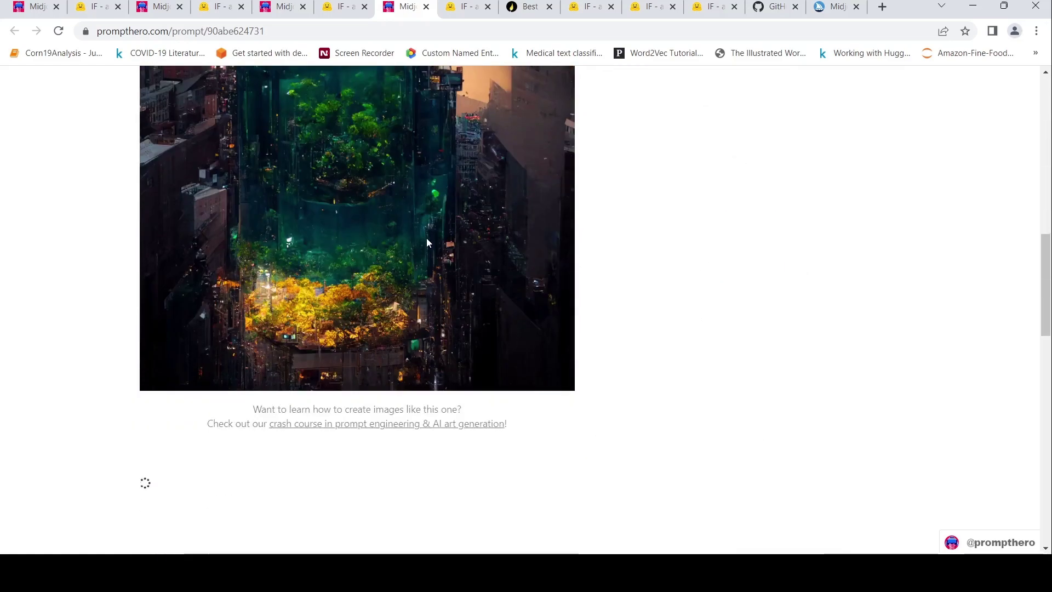
{"action": "scroll", "coordinate": [427, 239], "scroll_direction": "up", "scroll_amount": 12}
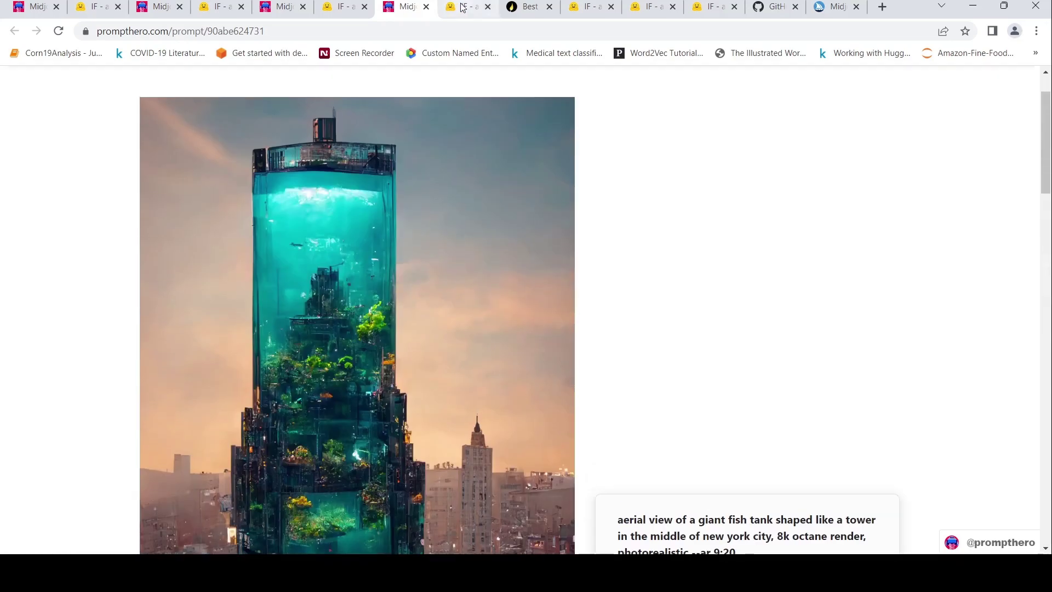
Step: View DeepFloyd IF's generated glass fish-tank tower over a cityscape
{"action": "left_click", "coordinate": [459, 6]}
{"action": "scroll", "coordinate": [541, 172], "scroll_direction": "up", "scroll_amount": 8}
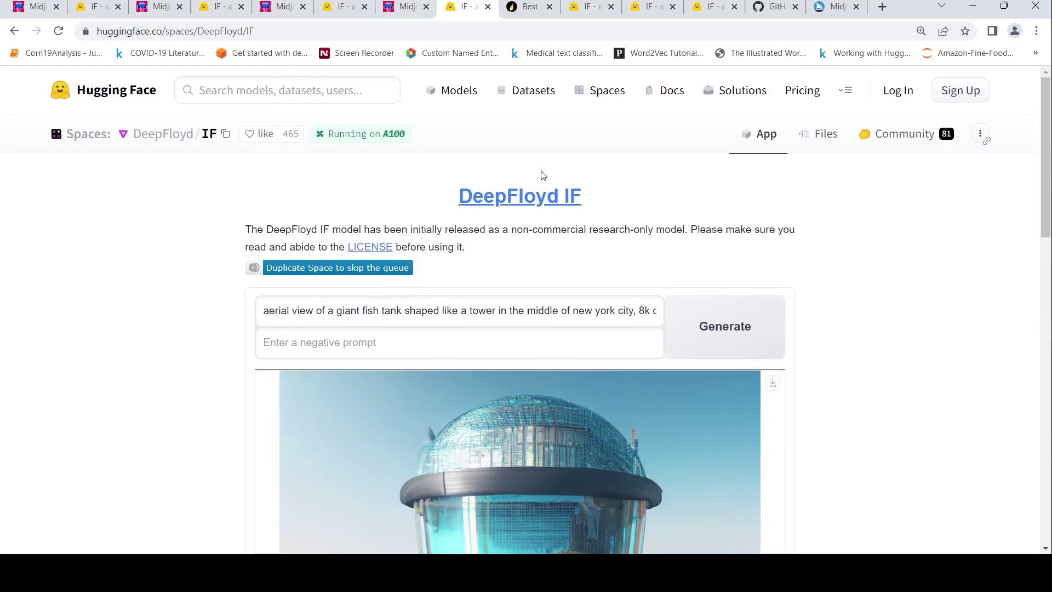
{"action": "scroll", "coordinate": [542, 175], "scroll_direction": "down", "scroll_amount": 7}
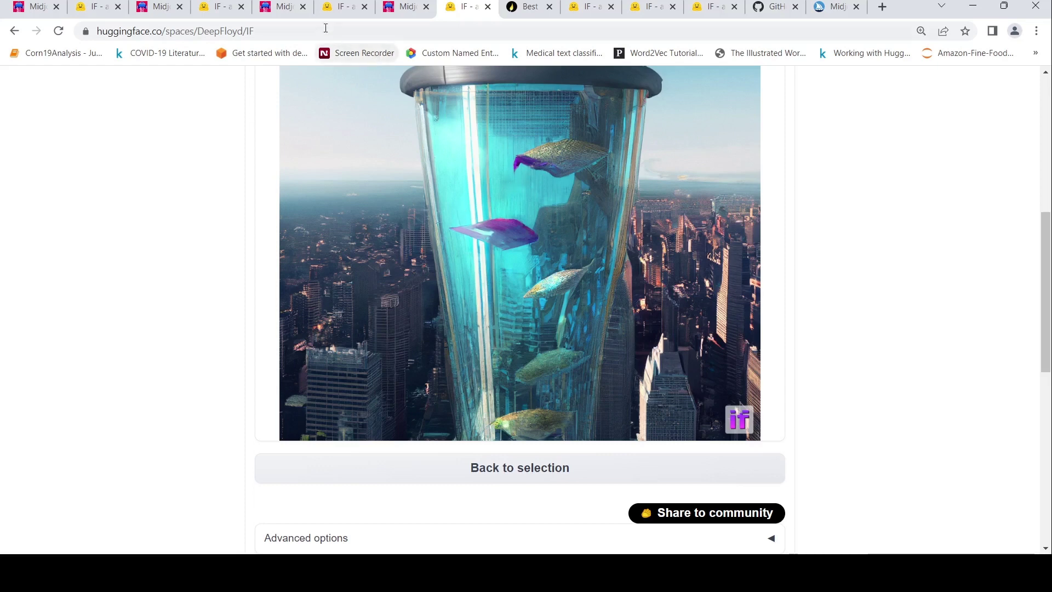
Step: Compare with the PromptHero fish-tank original, then review the IF result again
{"action": "left_click", "coordinate": [396, 12]}
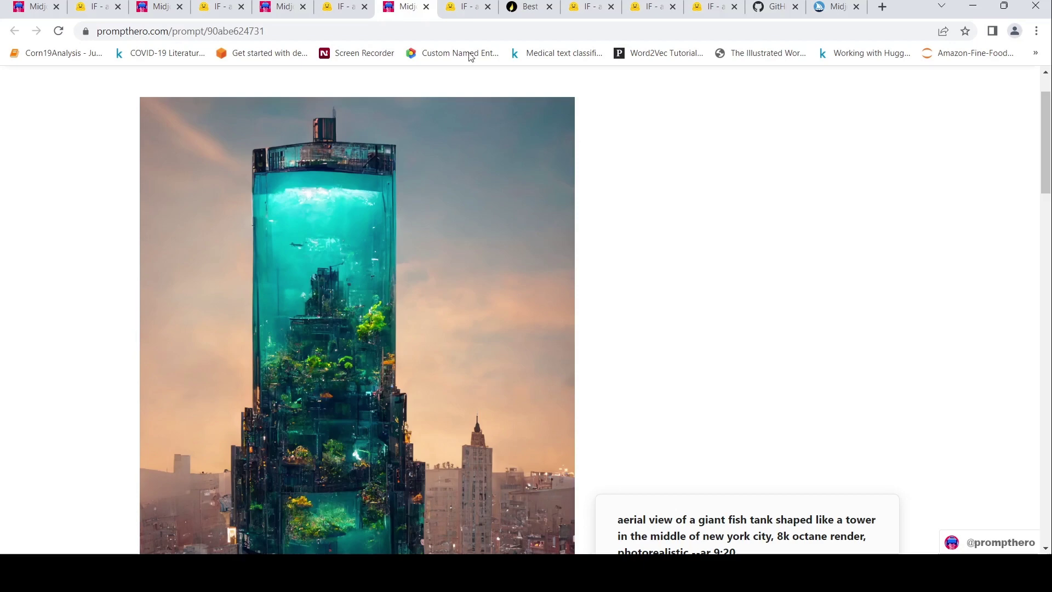
{"action": "left_click", "coordinate": [462, 12]}
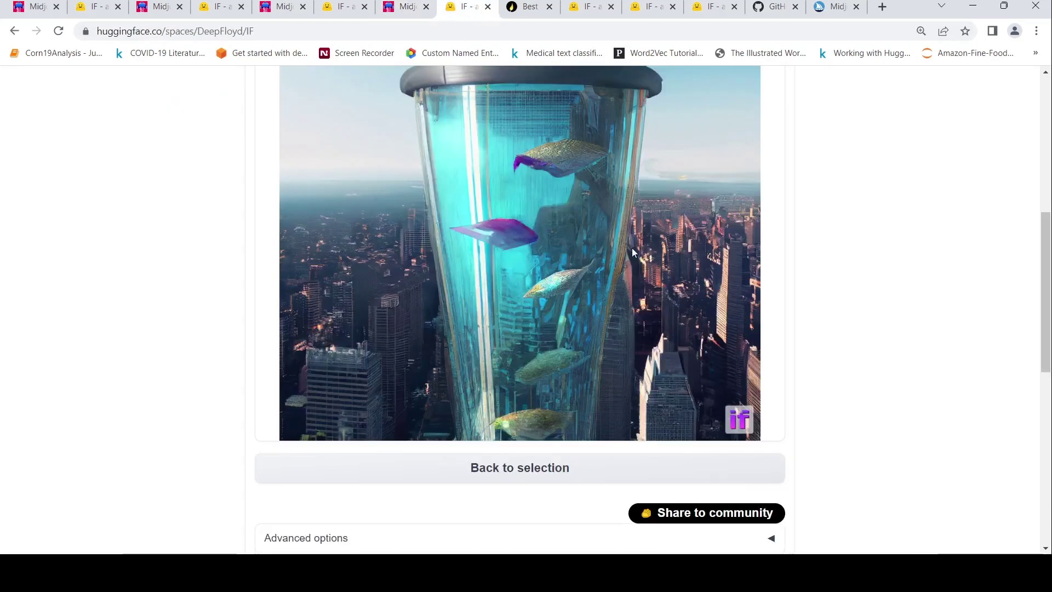
{"action": "scroll", "coordinate": [764, 283], "scroll_direction": "up", "scroll_amount": 5}
{"action": "scroll", "coordinate": [765, 287], "scroll_direction": "up", "scroll_amount": 1}
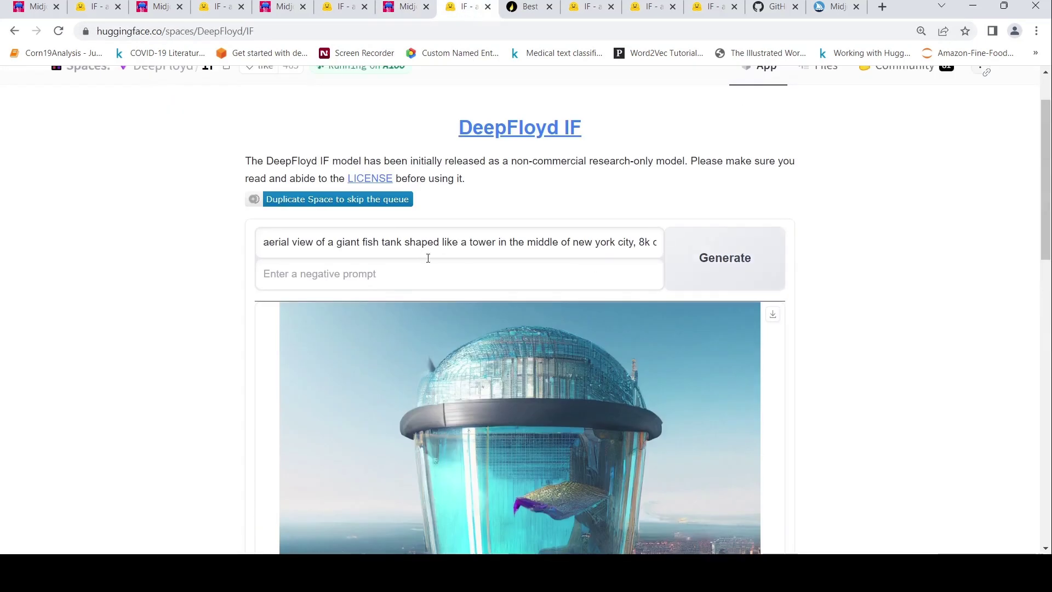
{"action": "scroll", "coordinate": [428, 258], "scroll_direction": "down", "scroll_amount": 5}
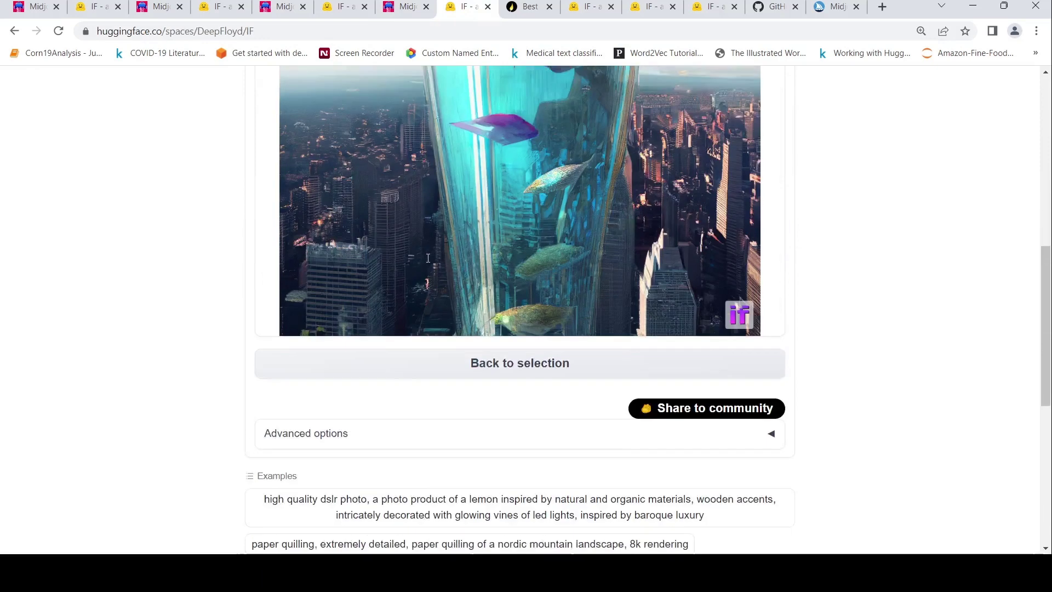
{"action": "scroll", "coordinate": [427, 258], "scroll_direction": "down", "scroll_amount": 4}
{"action": "scroll", "coordinate": [428, 258], "scroll_direction": "up", "scroll_amount": 10}
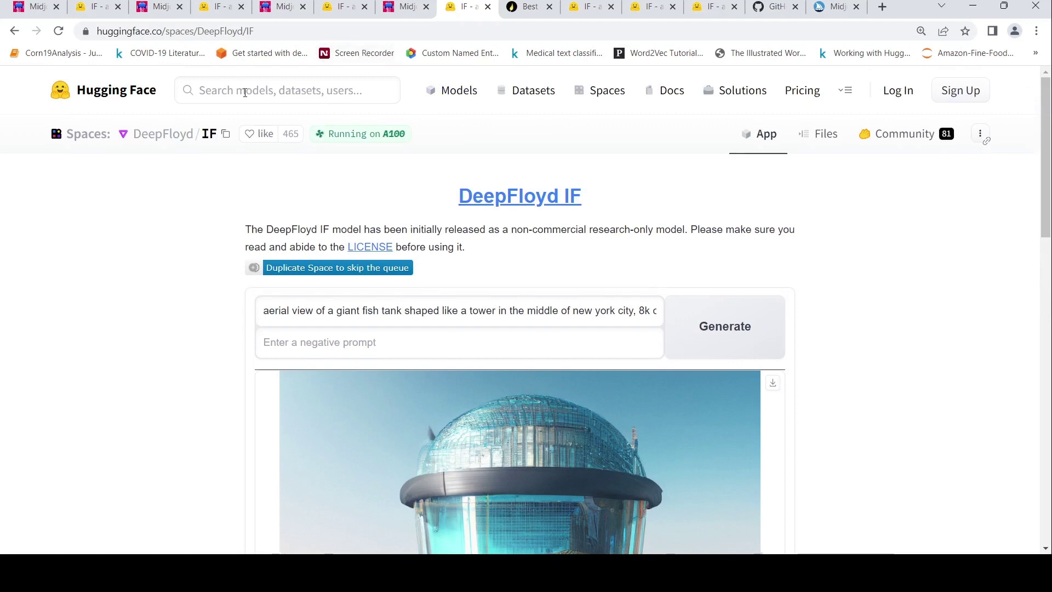
Step: Pick creativindie's item 16, a red Ferrari in a sea of Legos, and view its IF result
{"action": "left_click", "coordinate": [524, 8]}
{"action": "left_click", "coordinate": [552, 230]}
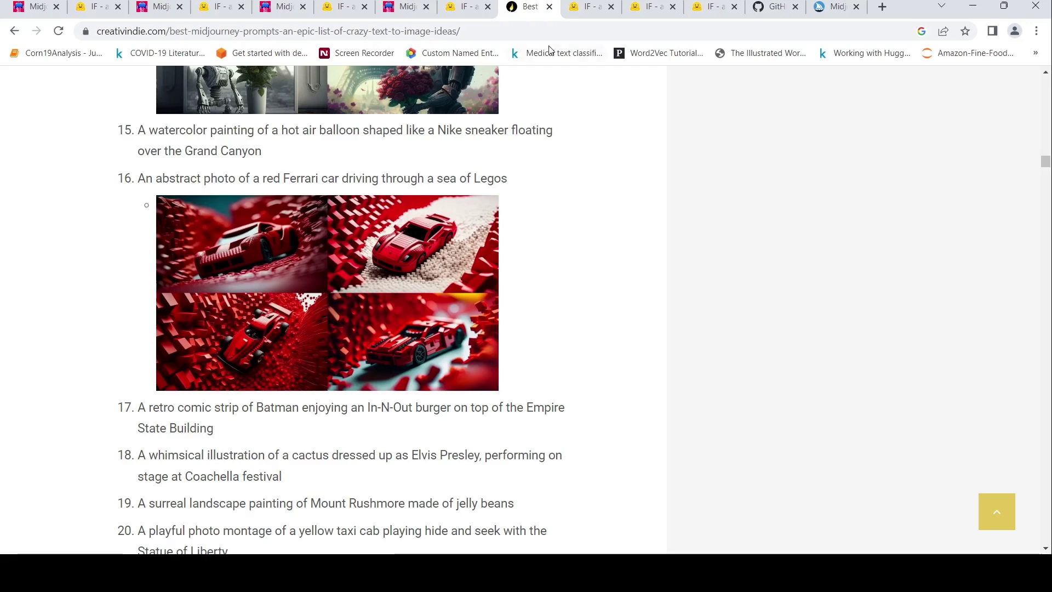
{"action": "left_click", "coordinate": [589, 7]}
Step: Compare IF's red Ferrari on Lego bricks with creativindie's, then view the Apple logo result
{"action": "scroll", "coordinate": [600, 194], "scroll_direction": "up", "scroll_amount": 5}
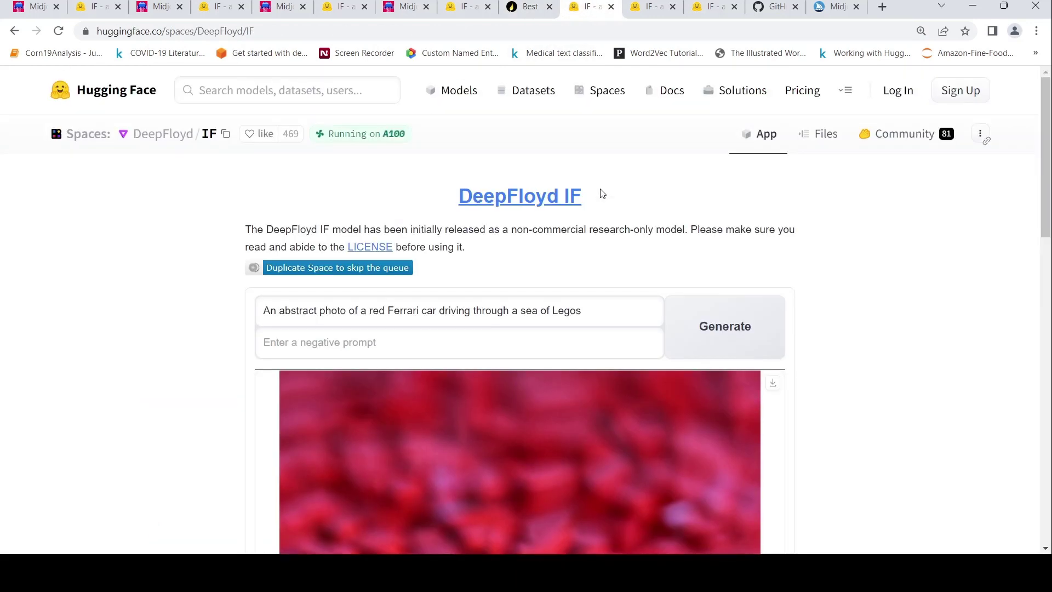
{"action": "scroll", "coordinate": [601, 194], "scroll_direction": "down", "scroll_amount": 9}
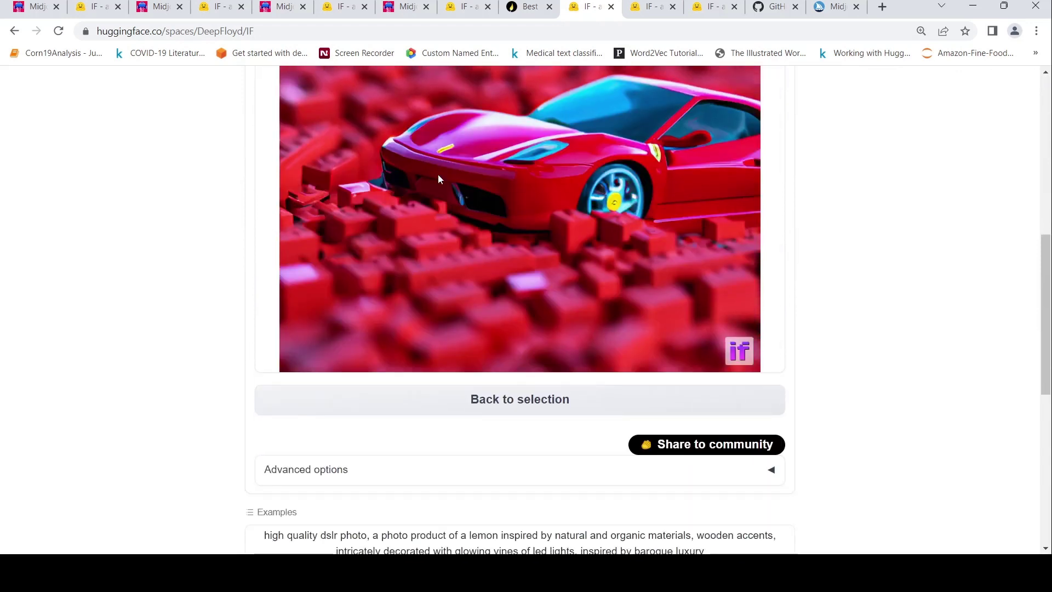
{"action": "left_click", "coordinate": [520, 11]}
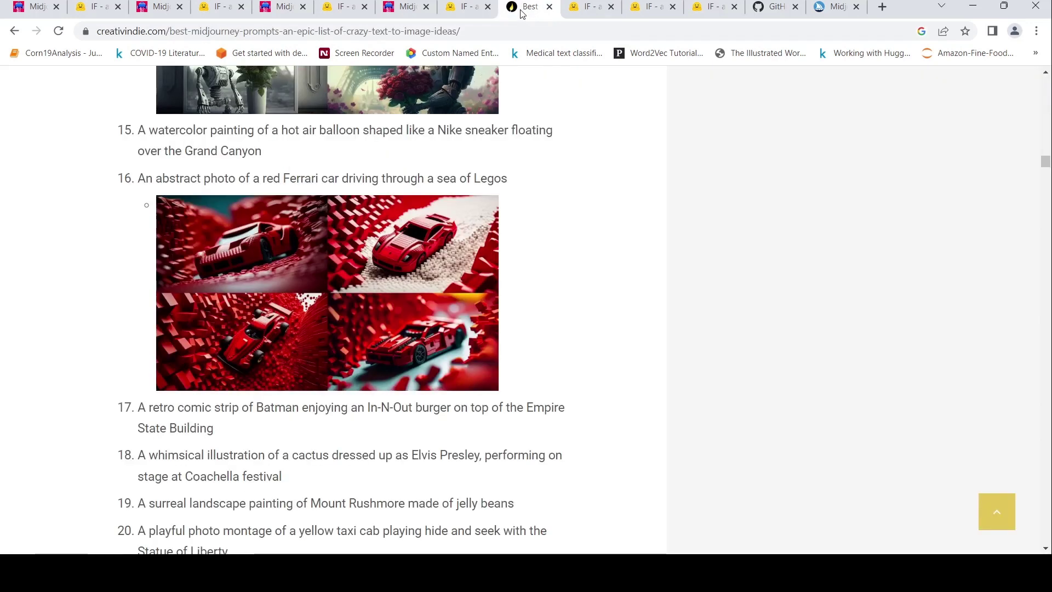
{"action": "left_click", "coordinate": [651, 8]}
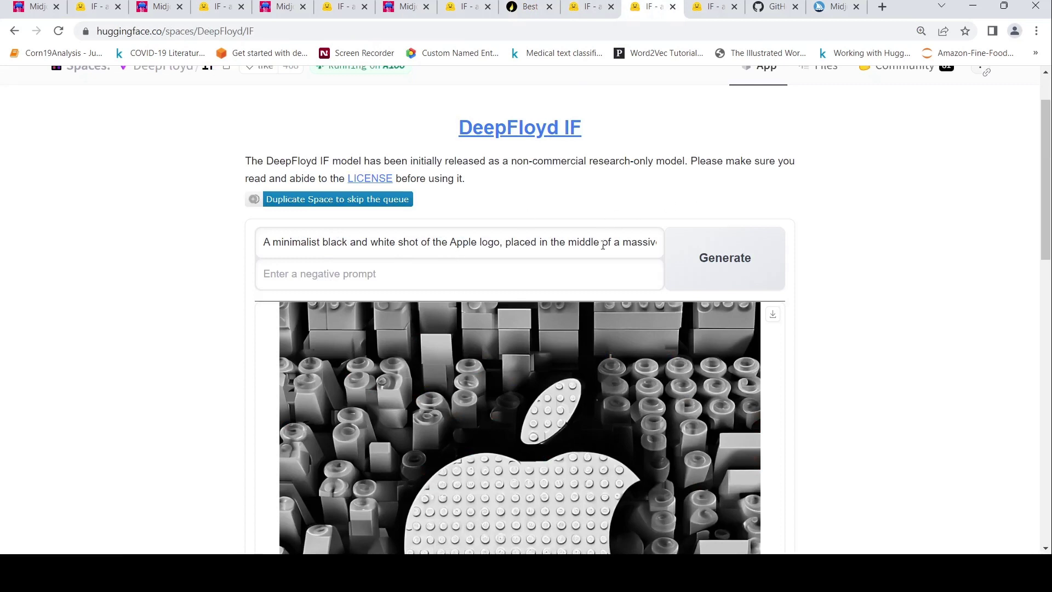
Step: Append 'Lego cityscape.' to the Apple logo prompt and view the studded grey Lego logo image
{"action": "left_click", "coordinate": [602, 244]}
{"action": "key", "text": "End"}
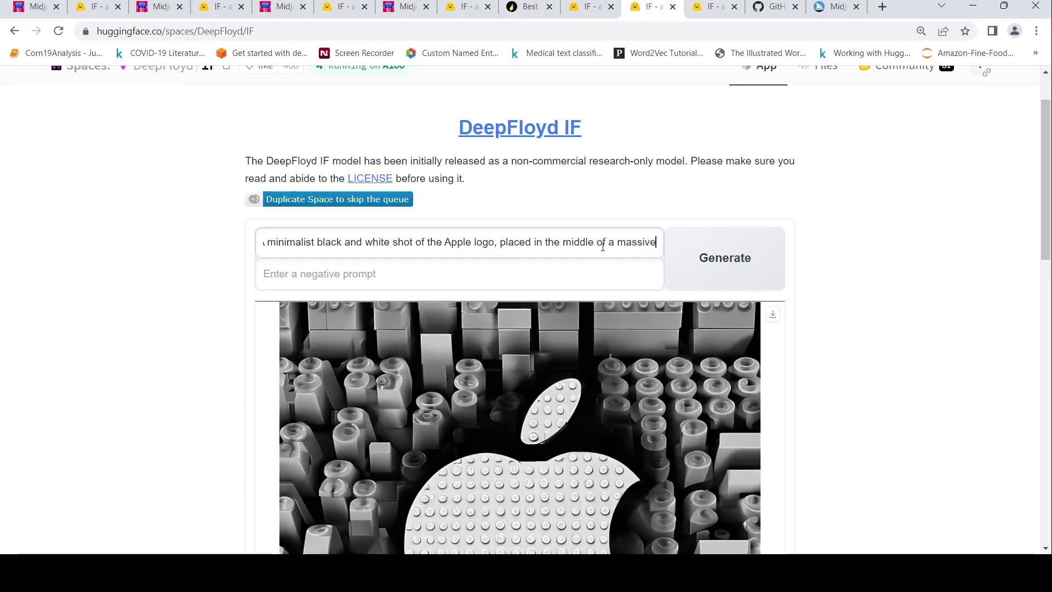
{"action": "type", "text": "Lego cityscape."}
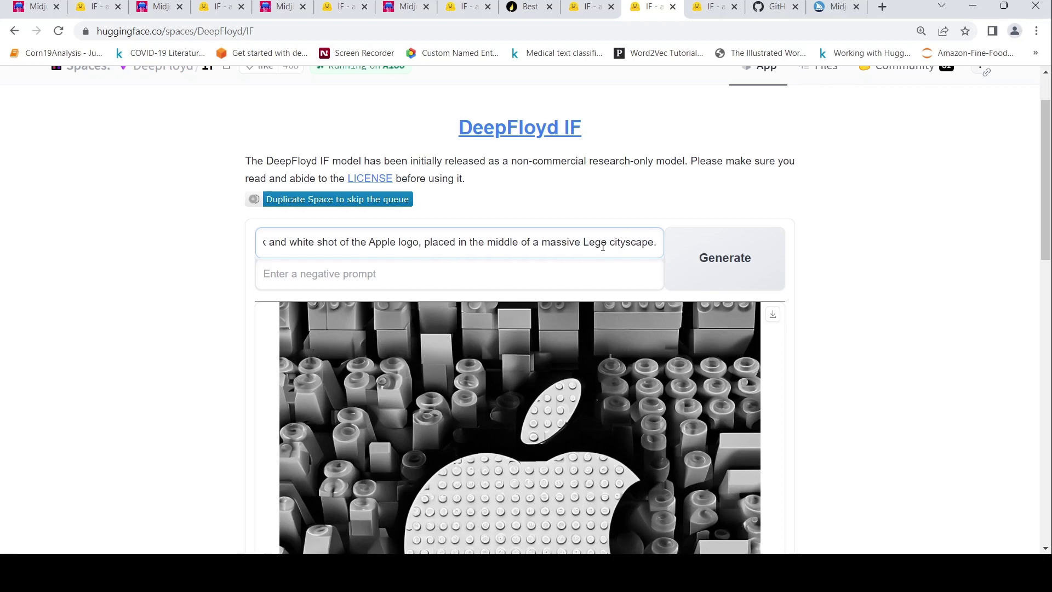
{"action": "scroll", "coordinate": [524, 429], "scroll_direction": "down", "scroll_amount": 1}
{"action": "scroll", "coordinate": [524, 429], "scroll_direction": "down", "scroll_amount": 6}
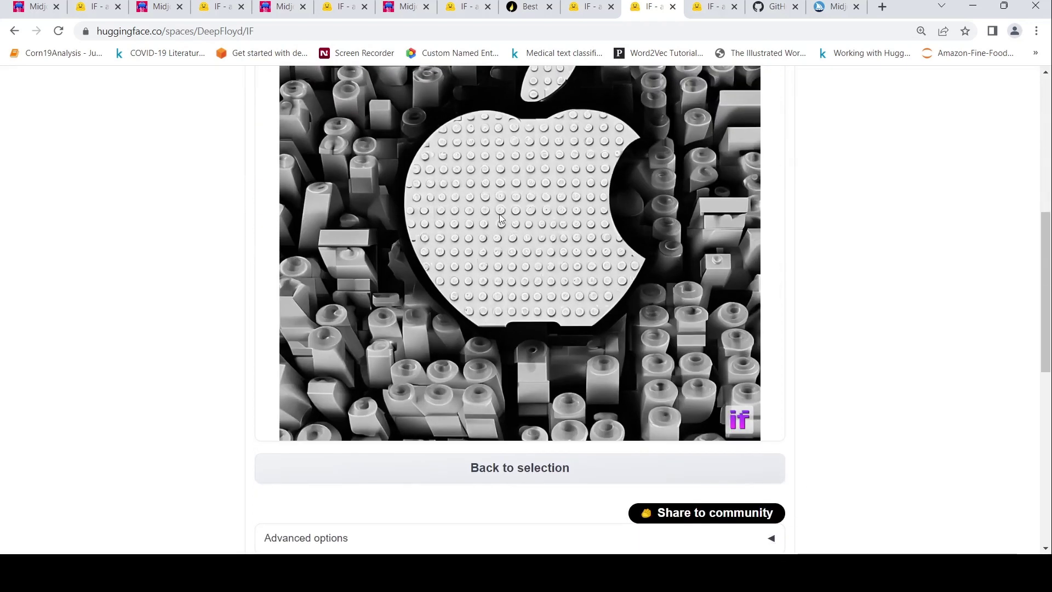
Step: Scroll the creativindie prompt list from item 4 to prompt 8, the hoverboard unicorn at the Golden Gate Bridge
{"action": "left_click", "coordinate": [528, 7]}
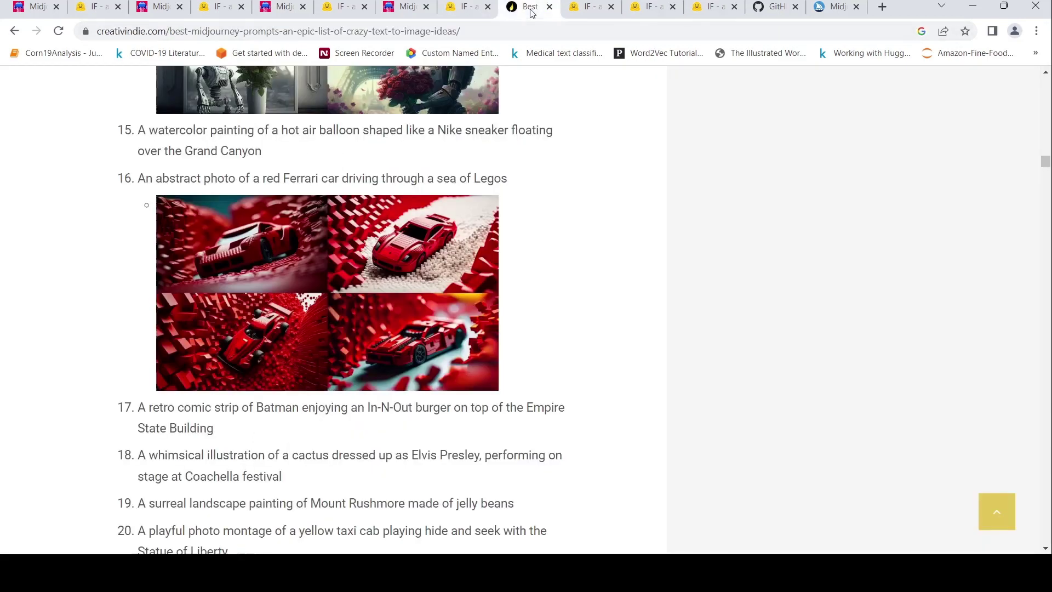
{"action": "scroll", "coordinate": [326, 299], "scroll_direction": "up", "scroll_amount": 6}
{"action": "scroll", "coordinate": [325, 298], "scroll_direction": "up", "scroll_amount": 20}
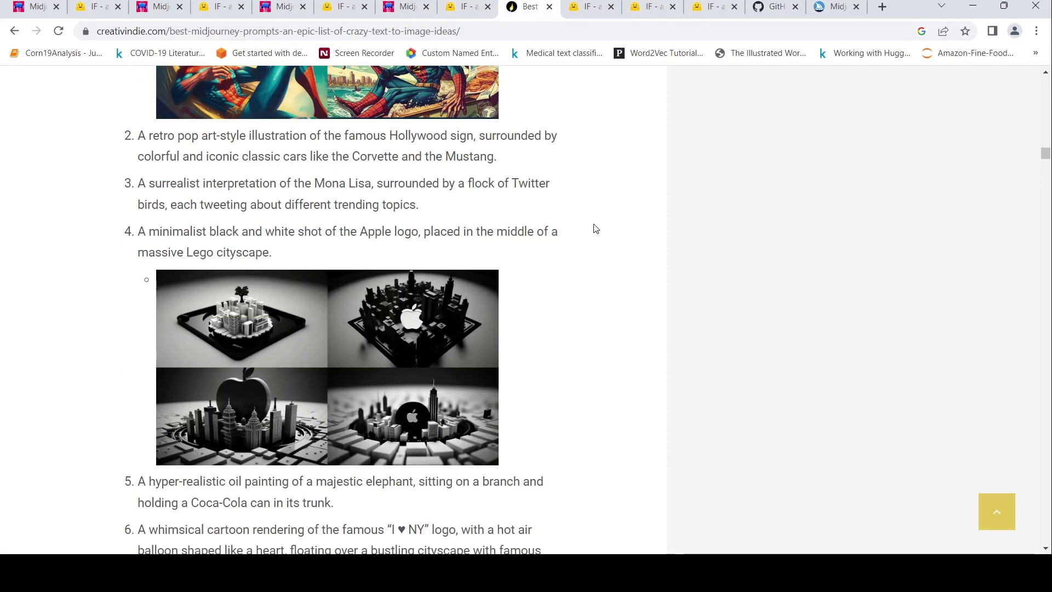
{"action": "scroll", "coordinate": [596, 229], "scroll_direction": "down", "scroll_amount": 6}
{"action": "scroll", "coordinate": [596, 228], "scroll_direction": "down", "scroll_amount": 3}
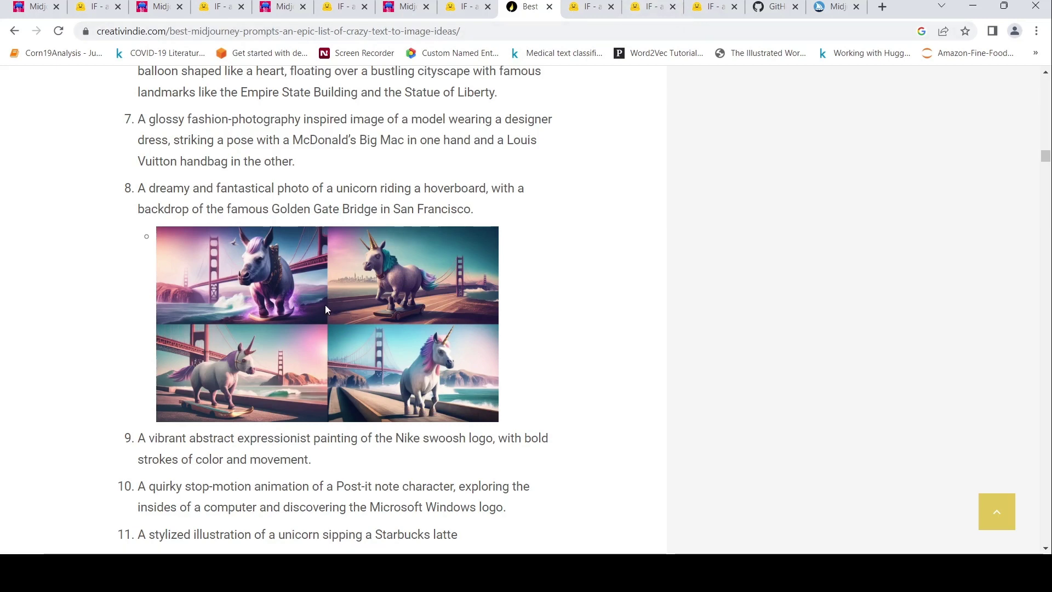
Step: Review the DeepFloyd IF unicorn image leaping before the Golden Gate Bridge, then return to the top
{"action": "left_click", "coordinate": [715, 8]}
{"action": "scroll", "coordinate": [544, 219], "scroll_direction": "down", "scroll_amount": 4}
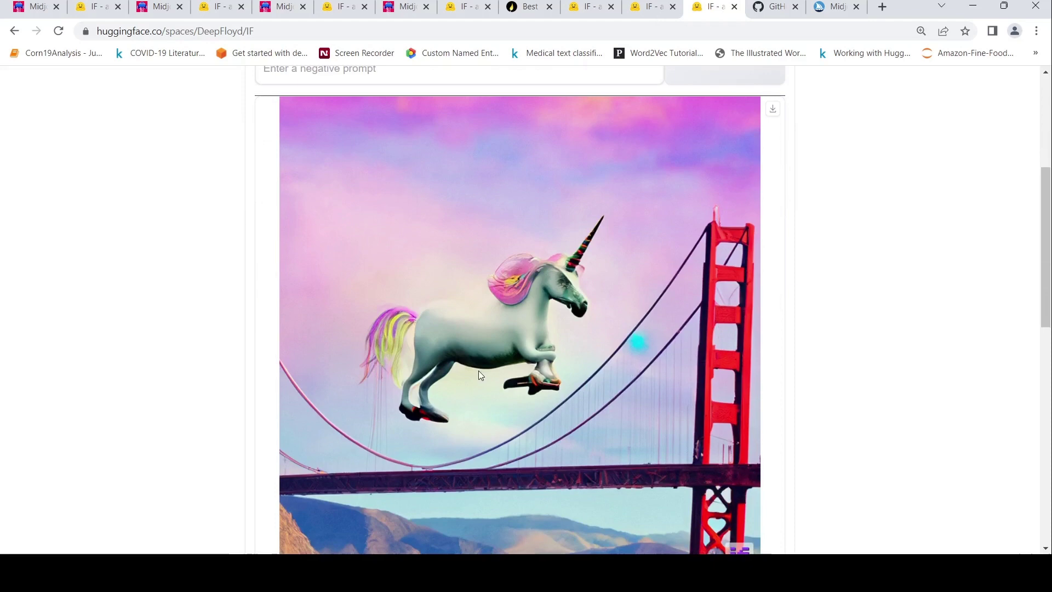
{"action": "scroll", "coordinate": [492, 347], "scroll_direction": "down", "scroll_amount": 4}
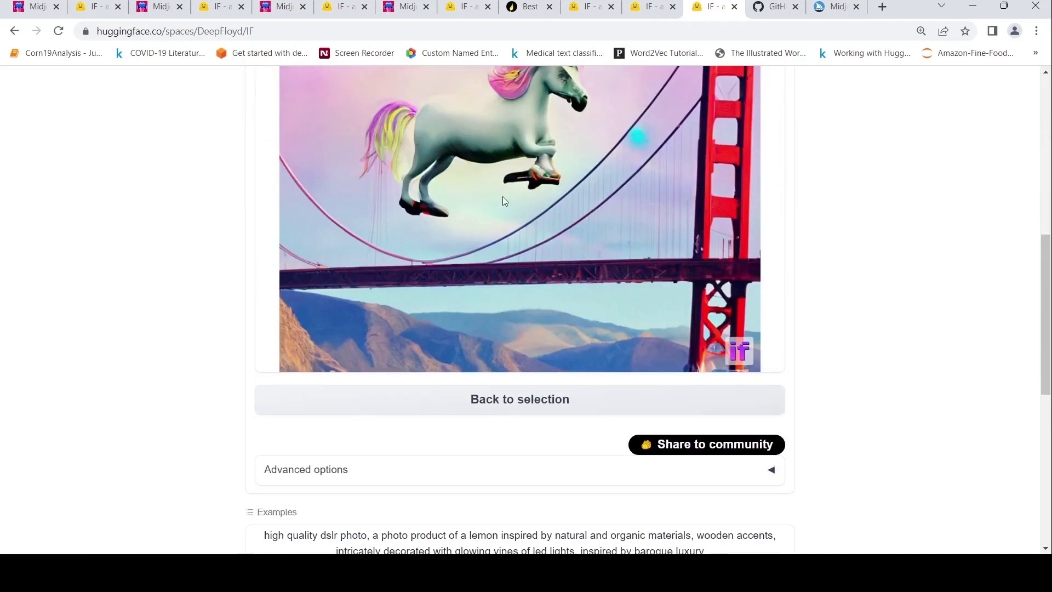
{"action": "scroll", "coordinate": [530, 227], "scroll_direction": "up", "scroll_amount": 2}
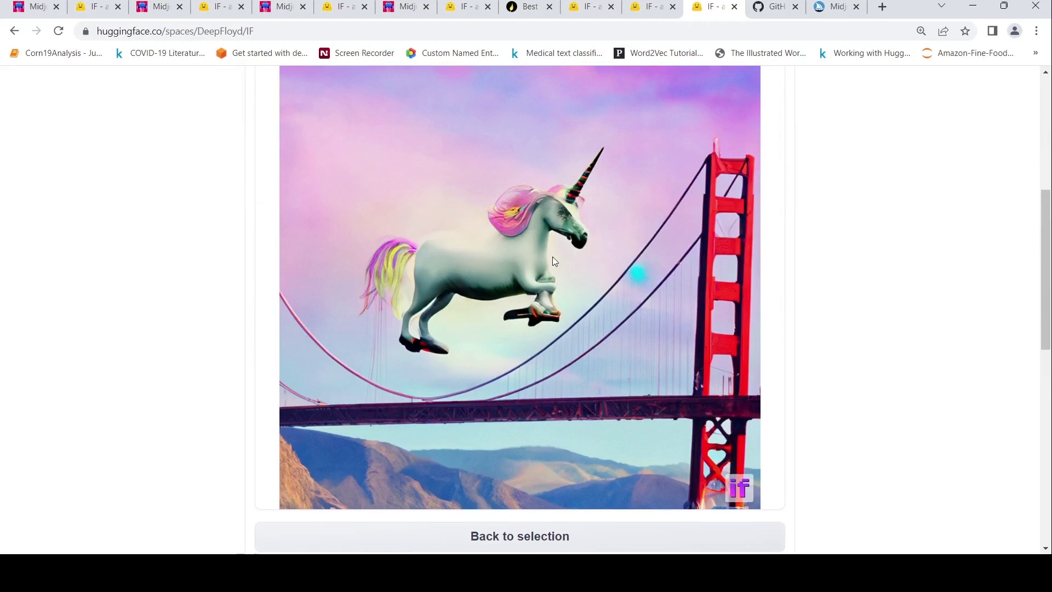
{"action": "scroll", "coordinate": [552, 261], "scroll_direction": "down", "scroll_amount": 2}
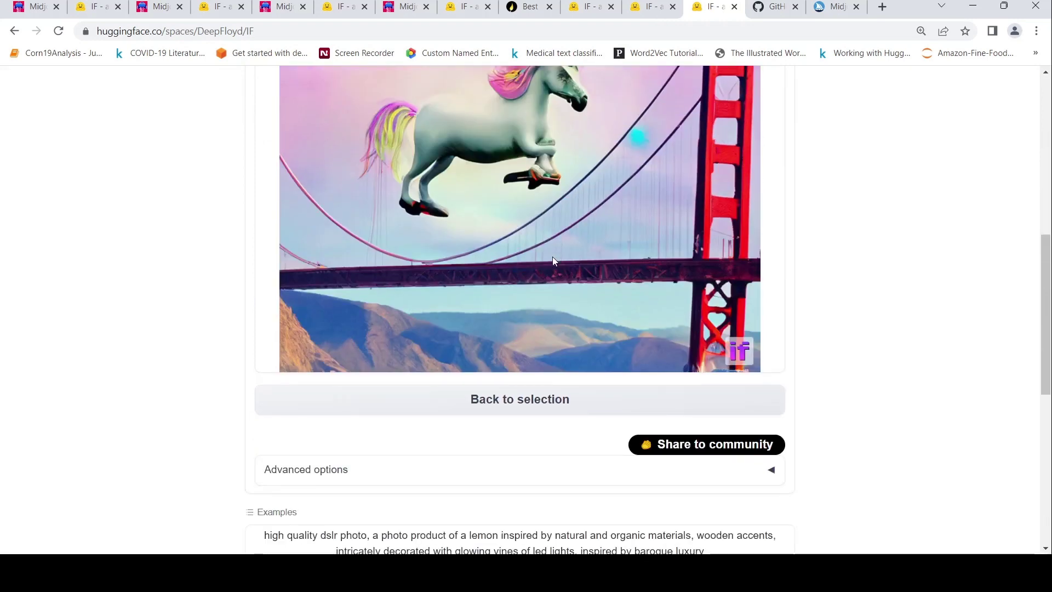
{"action": "scroll", "coordinate": [552, 258], "scroll_direction": "up", "scroll_amount": 3}
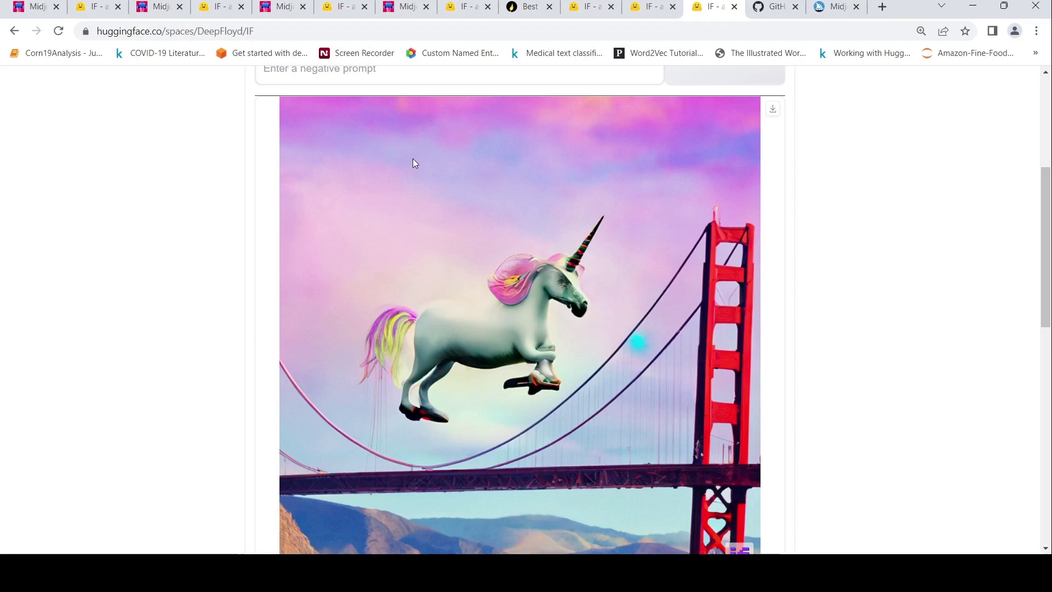
{"action": "scroll", "coordinate": [412, 159], "scroll_direction": "down", "scroll_amount": 6}
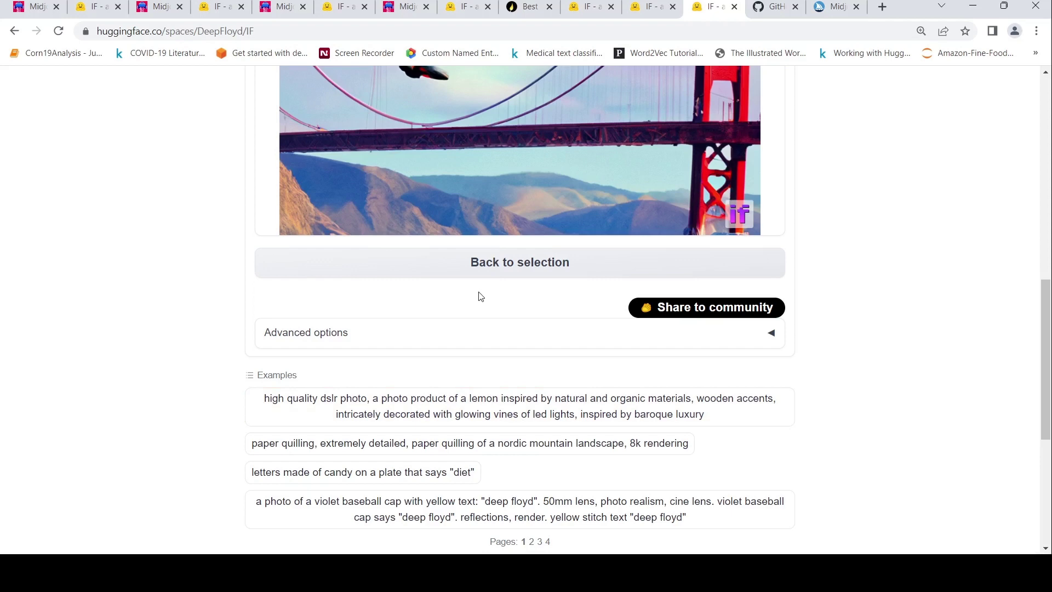
{"action": "scroll", "coordinate": [479, 292], "scroll_direction": "up", "scroll_amount": 11}
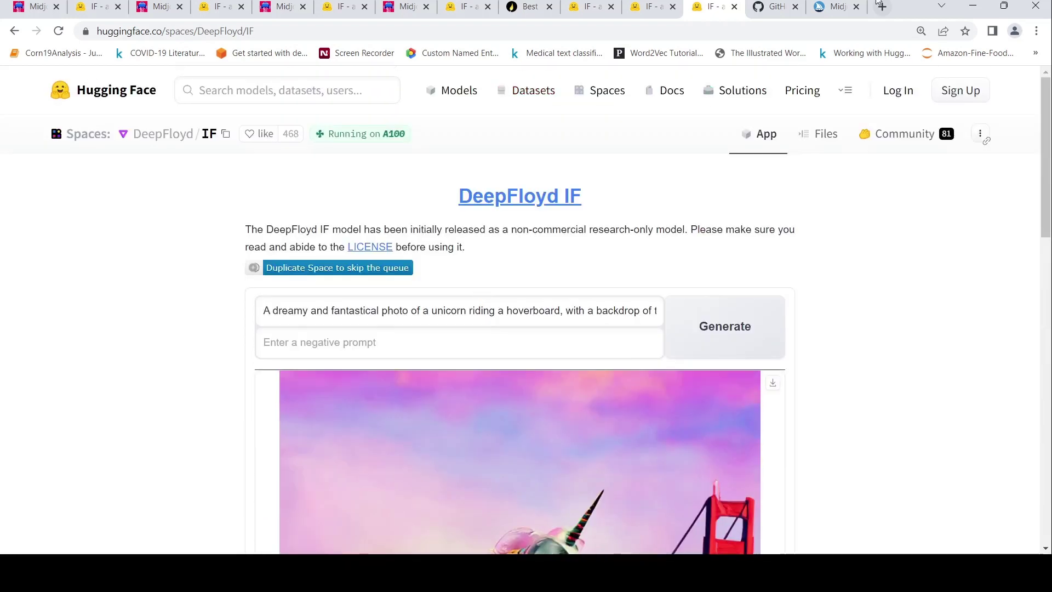
Step: Scroll through the Midjourney Documentation home page and its article lists
{"action": "left_click", "coordinate": [830, 8]}
{"action": "scroll", "coordinate": [493, 235], "scroll_direction": "down", "scroll_amount": 12}
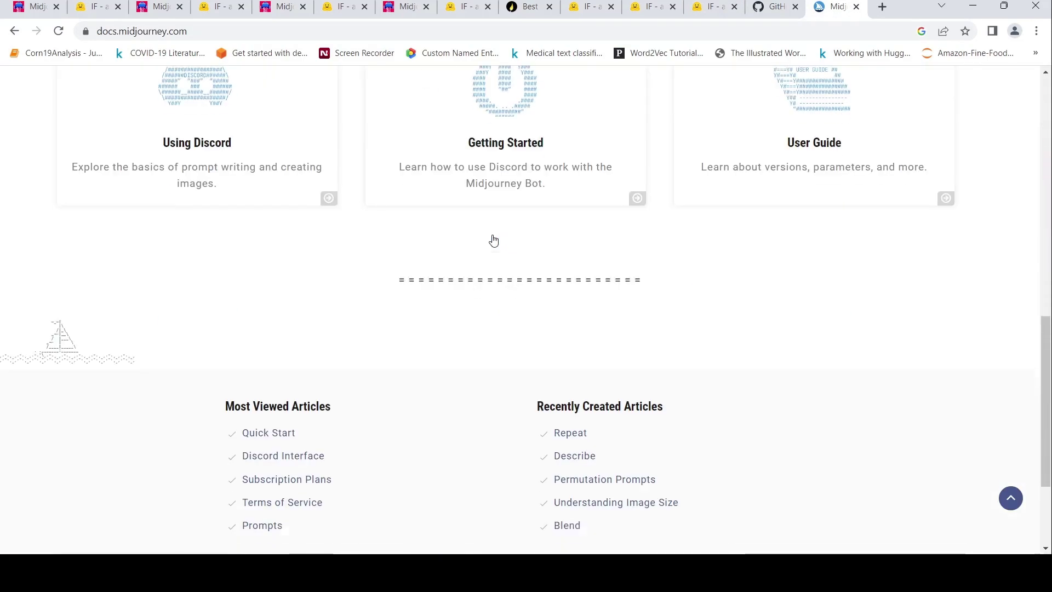
{"action": "scroll", "coordinate": [493, 238], "scroll_direction": "down", "scroll_amount": 3}
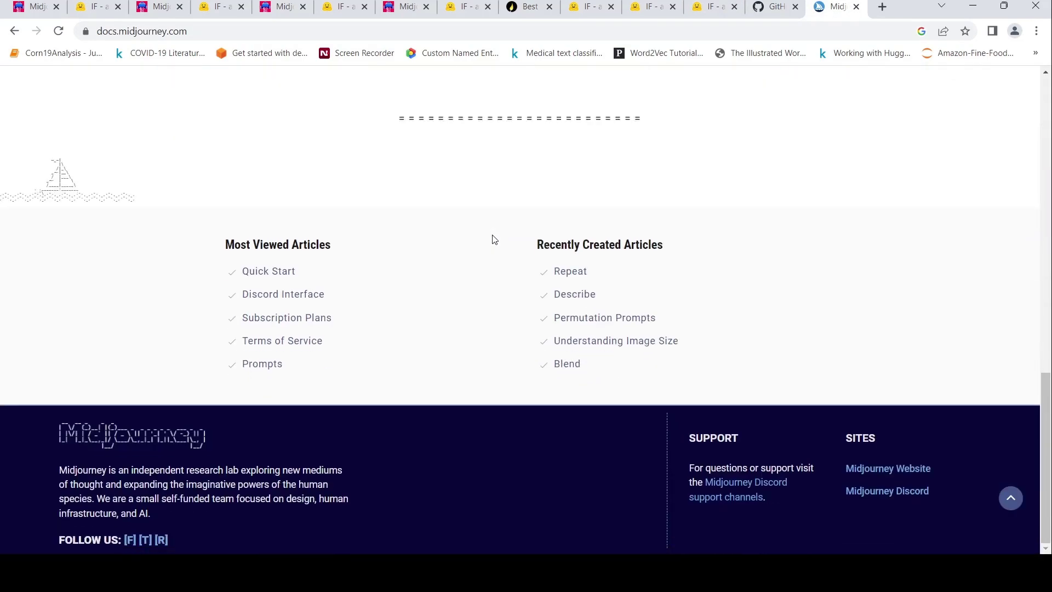
{"action": "scroll", "coordinate": [493, 236], "scroll_direction": "up", "scroll_amount": 10}
{"action": "scroll", "coordinate": [493, 235], "scroll_direction": "up", "scroll_amount": 4}
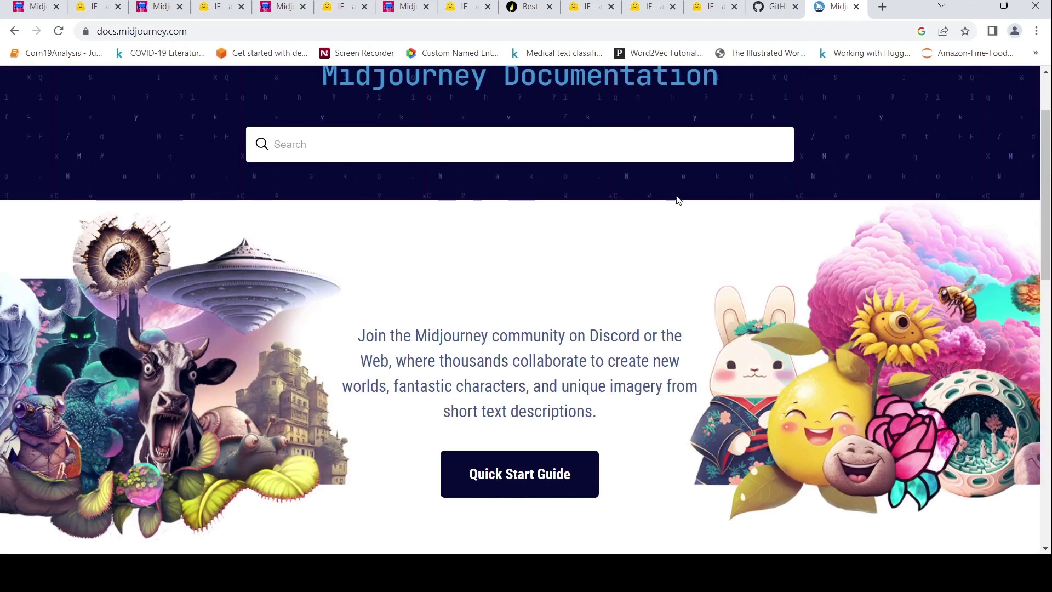
{"action": "scroll", "coordinate": [677, 198], "scroll_direction": "up", "scroll_amount": 2}
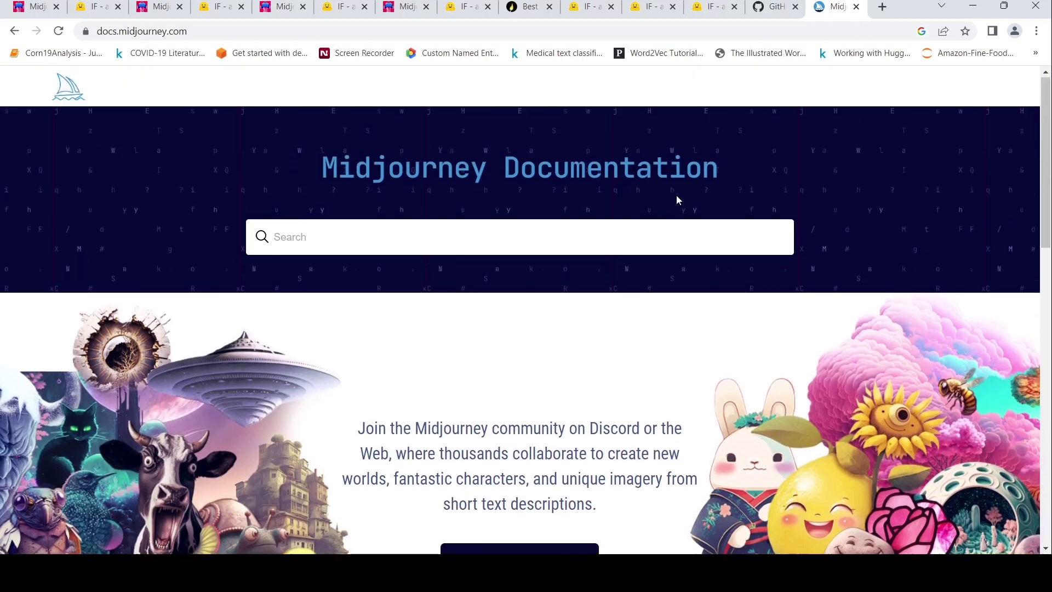
Step: Glance at the DeepFloyd IF GitHub repository and Space, then return to the Midjourney docs
{"action": "left_click", "coordinate": [772, 9]}
{"action": "left_click", "coordinate": [705, 13]}
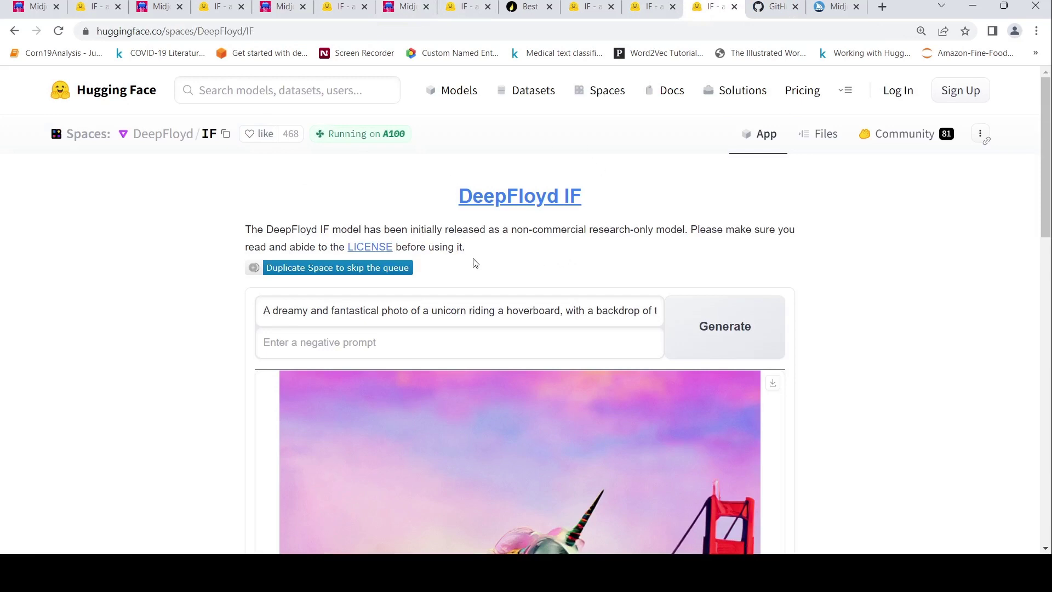
{"action": "left_click", "coordinate": [838, 6]}
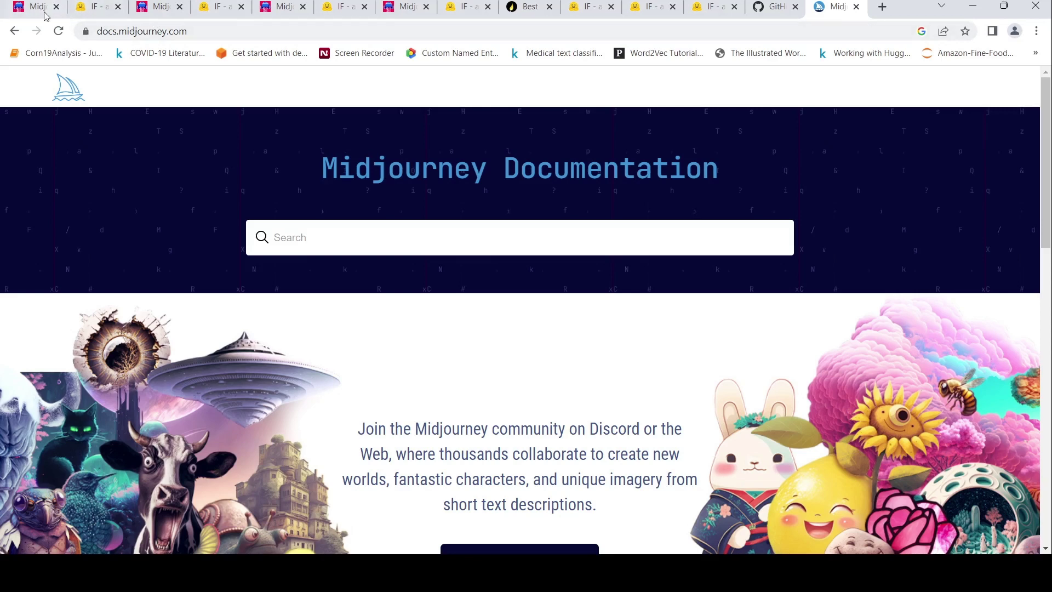
Step: Return to the earlier DeepFloyd IF run showing the space-suit prompt and its astronaut image
{"action": "left_click", "coordinate": [94, 7]}
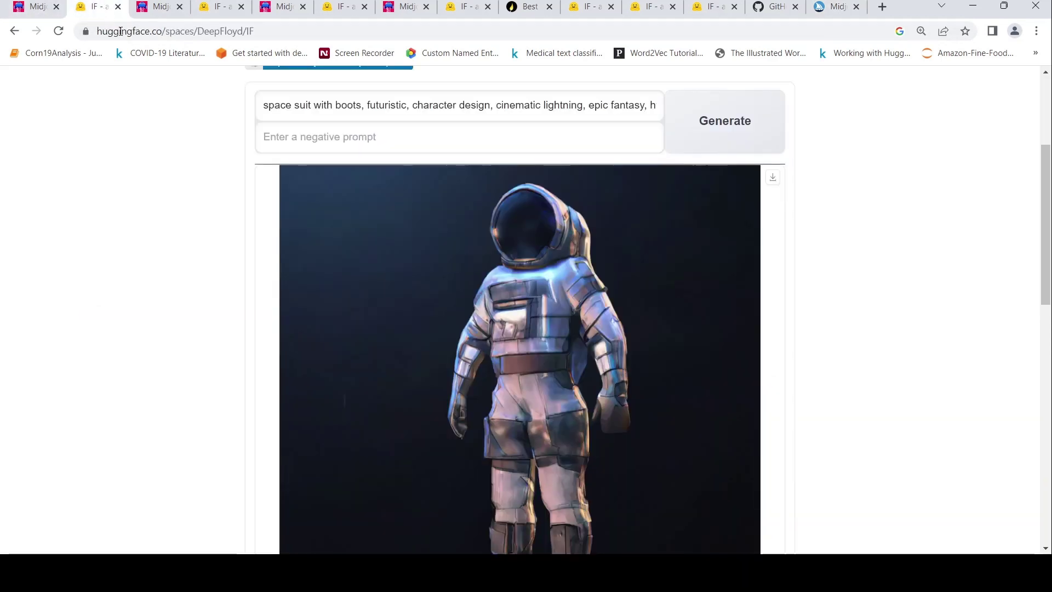
{"action": "scroll", "coordinate": [369, 134], "scroll_direction": "up", "scroll_amount": 3}
{"action": "scroll", "coordinate": [369, 134], "scroll_direction": "down", "scroll_amount": 6}
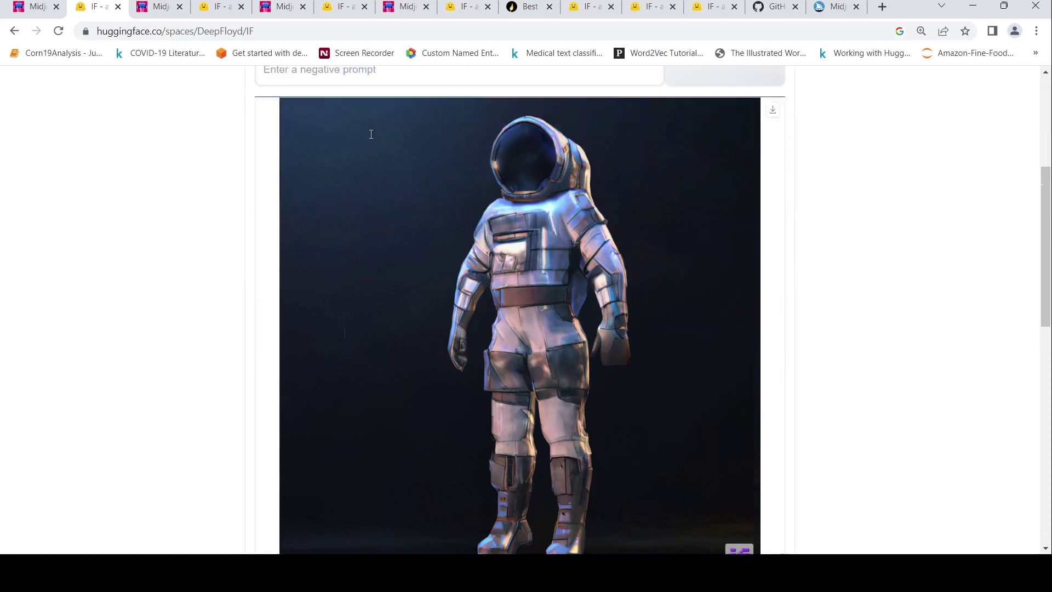
{"action": "scroll", "coordinate": [404, 183], "scroll_direction": "up", "scroll_amount": 5}
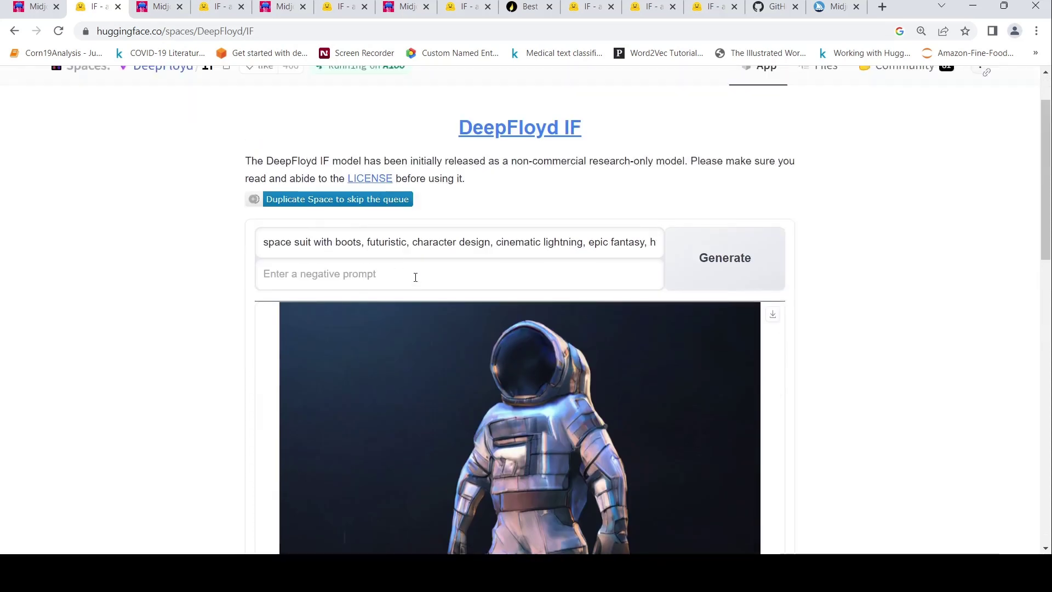